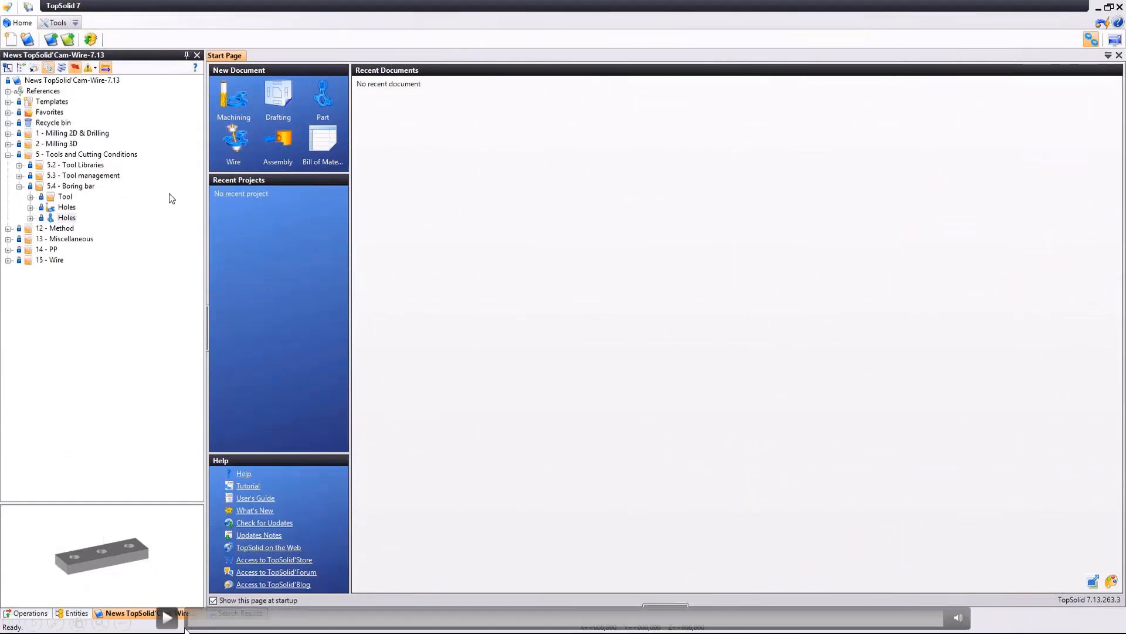
Open the Insert-TCMT 06 T1 06-MF 1105 part from the boring bar Tool folder and examine its shape.
click(30, 197)
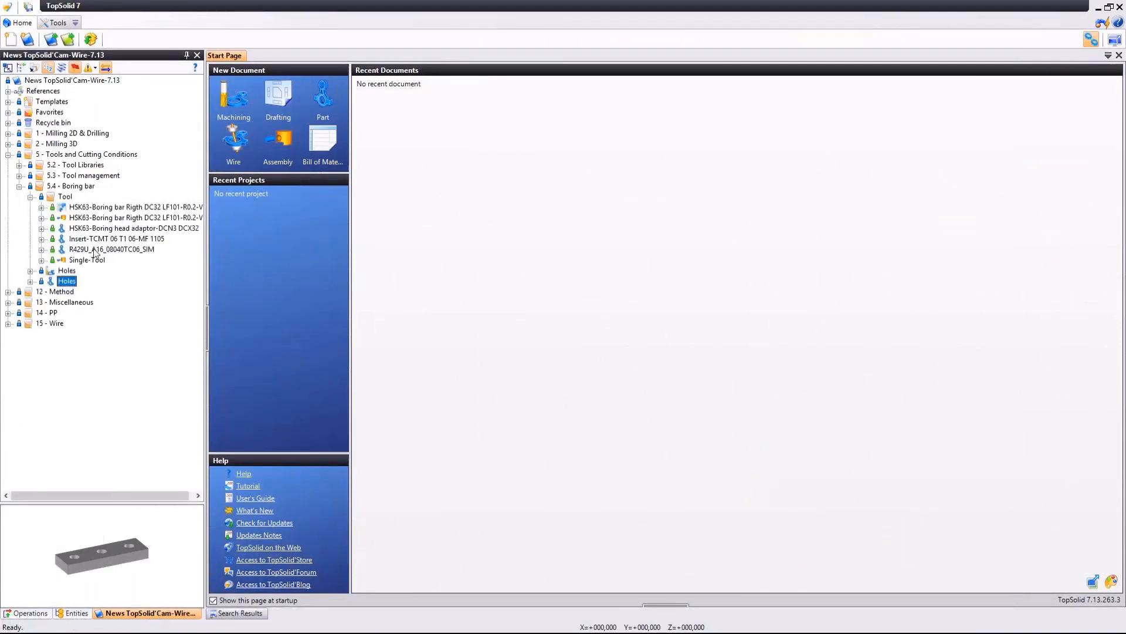
double_click(99, 239)
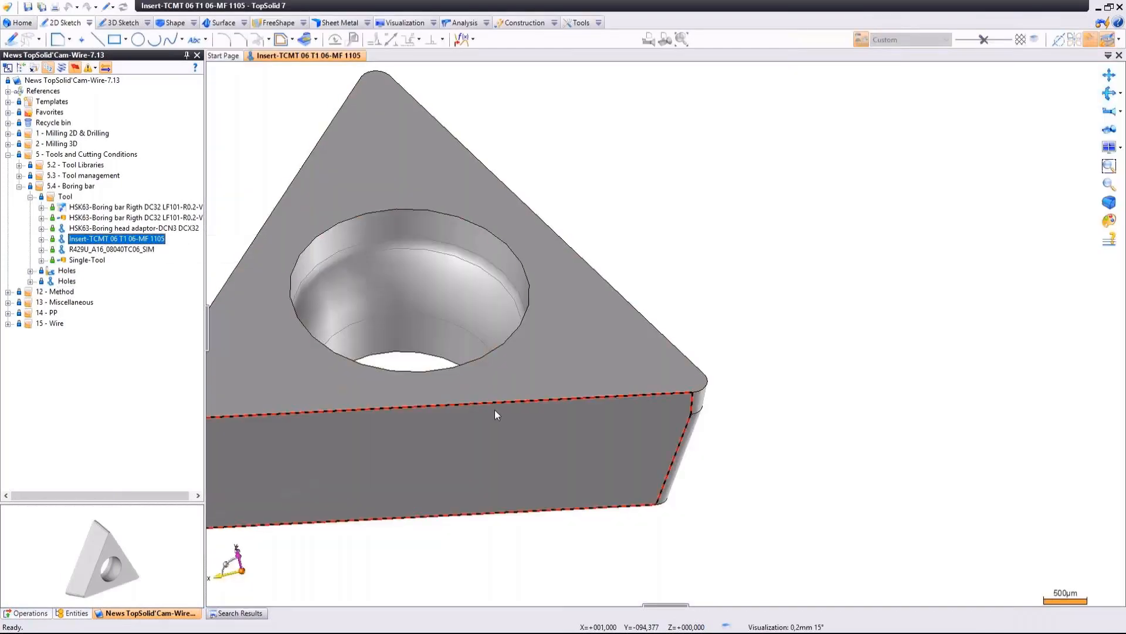
mouse_move(495, 413)
middle_down()
mouse_move(539, 428)
mouse_move(399, 407)
mouse_move(478, 422)
middle_up()
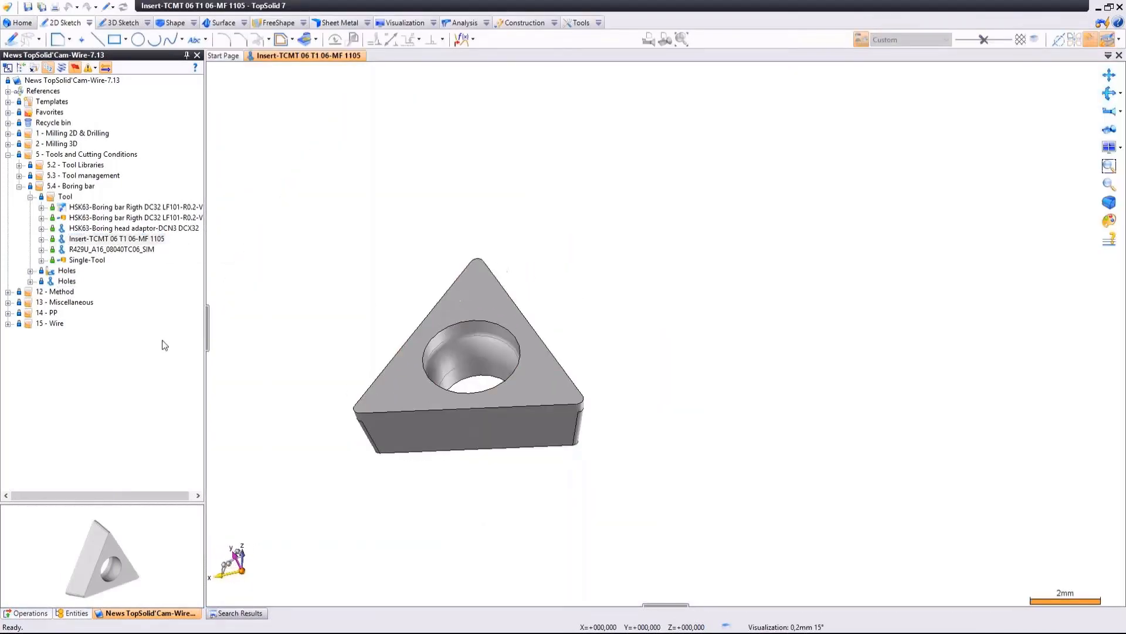
Open the R429U_A16_08040TC06_SIM part and examine the bar from its shank down to the insert seat.
double_click(109, 250)
middle_drag(679, 403, 688, 293)
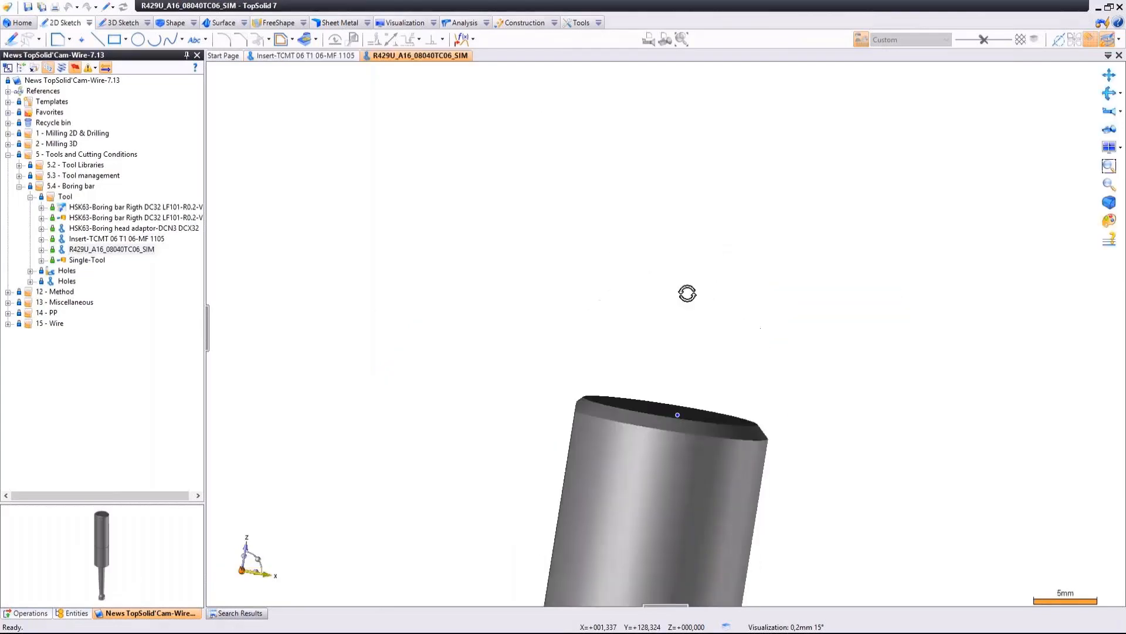
scroll(652, 477, down, 4)
middle_drag(653, 478, 681, 176)
middle_drag(664, 467, 644, 290)
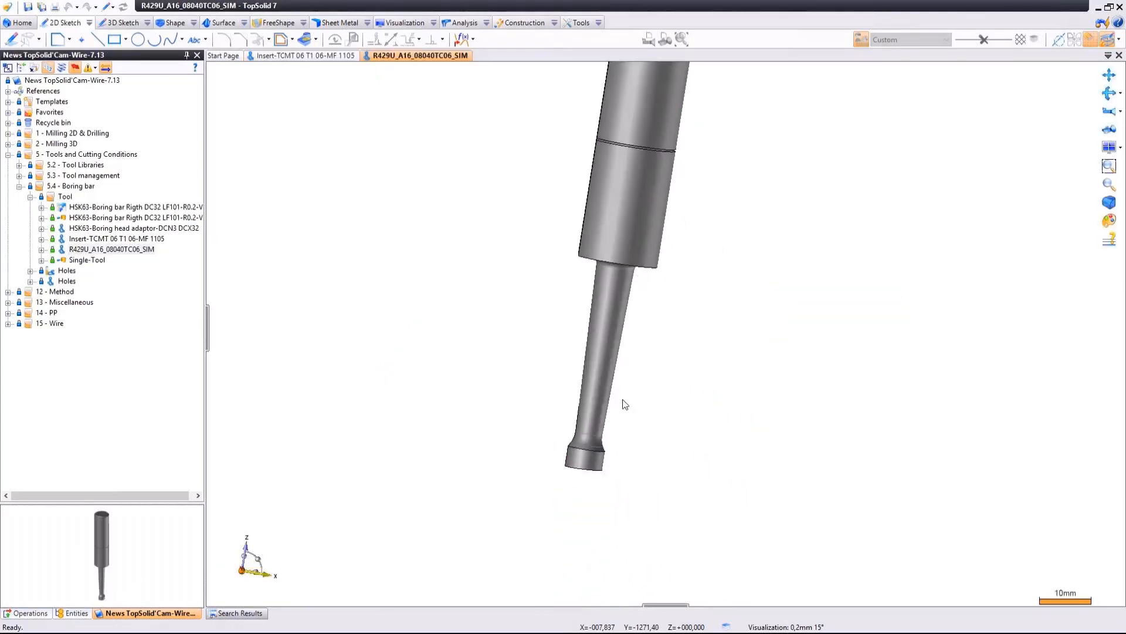
middle_drag(625, 404, 850, 415)
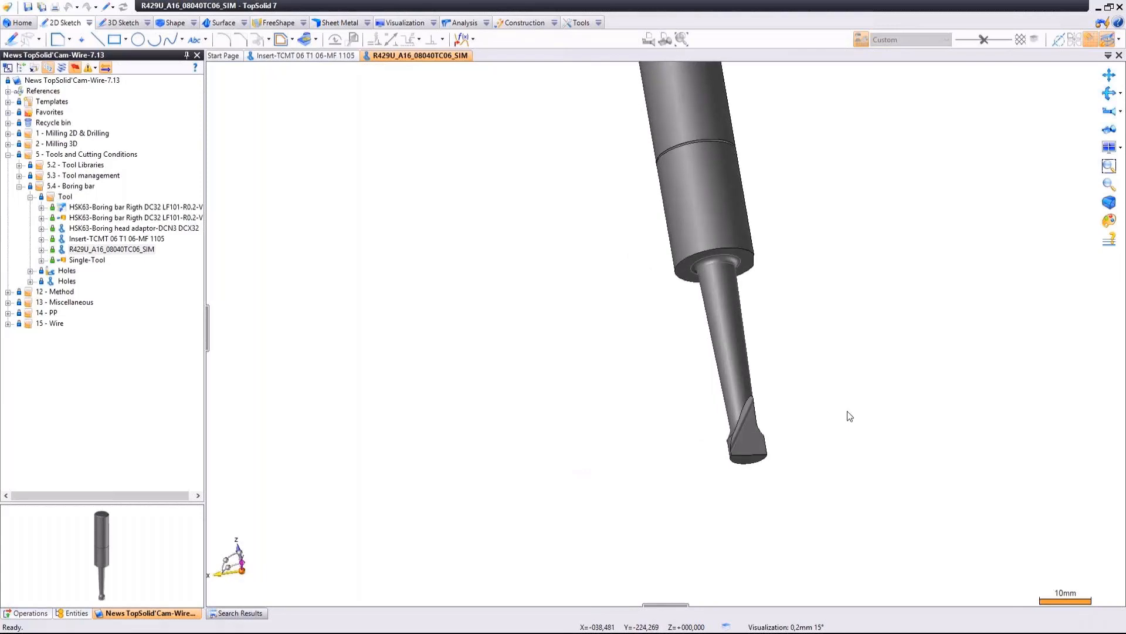
scroll(805, 406, down, 1)
middle_drag(808, 335, 737, 402)
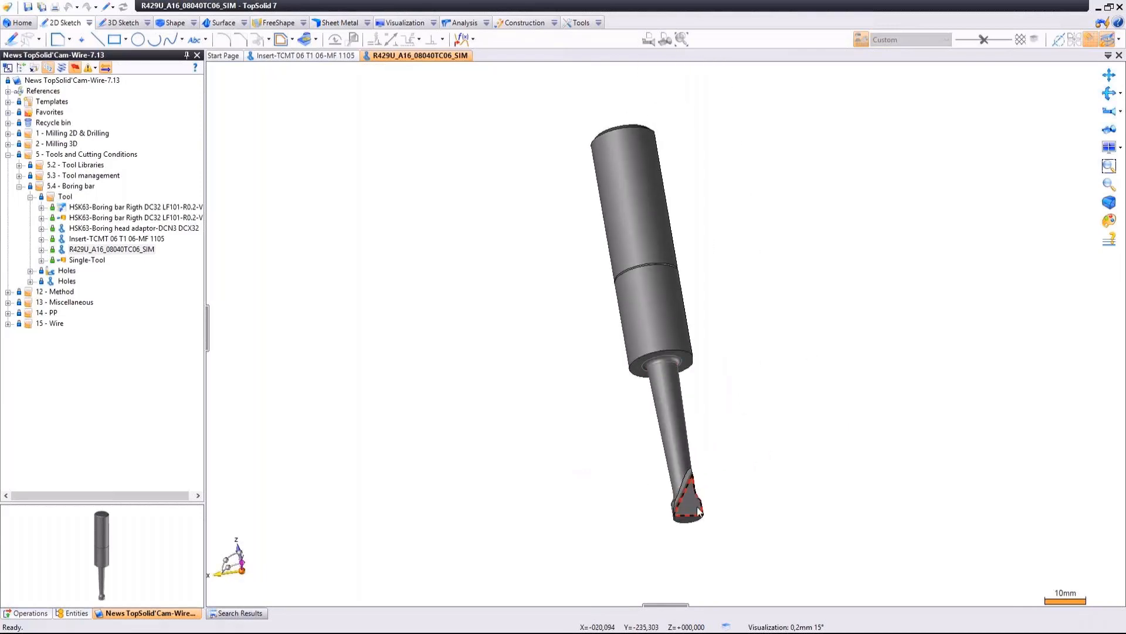
Open the Single-Tool assembly and the HSK63-Boring head adaptor-DCN3 DCX32 part to examine the mounted insert and the adjustment dial.
double_click(88, 260)
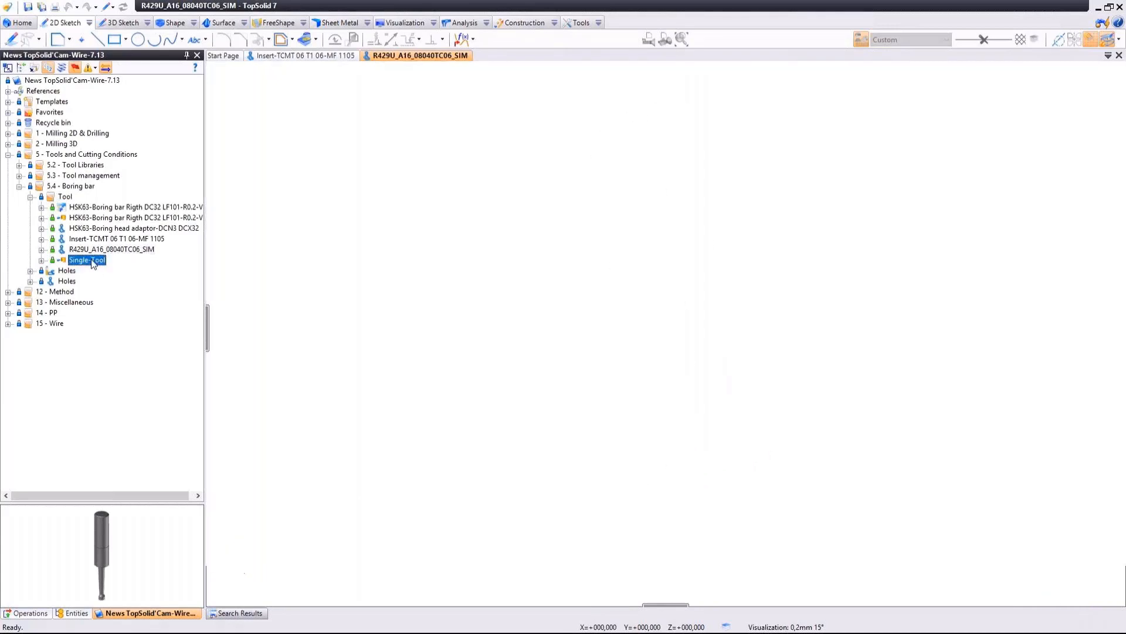
scroll(680, 451, up, 4)
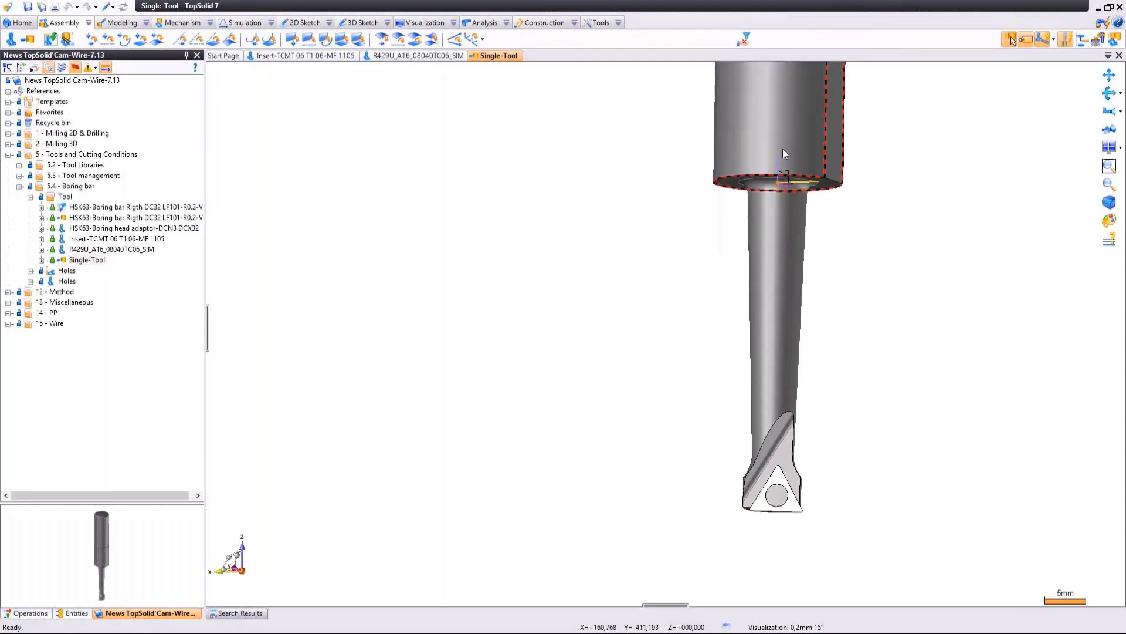
double_click(85, 229)
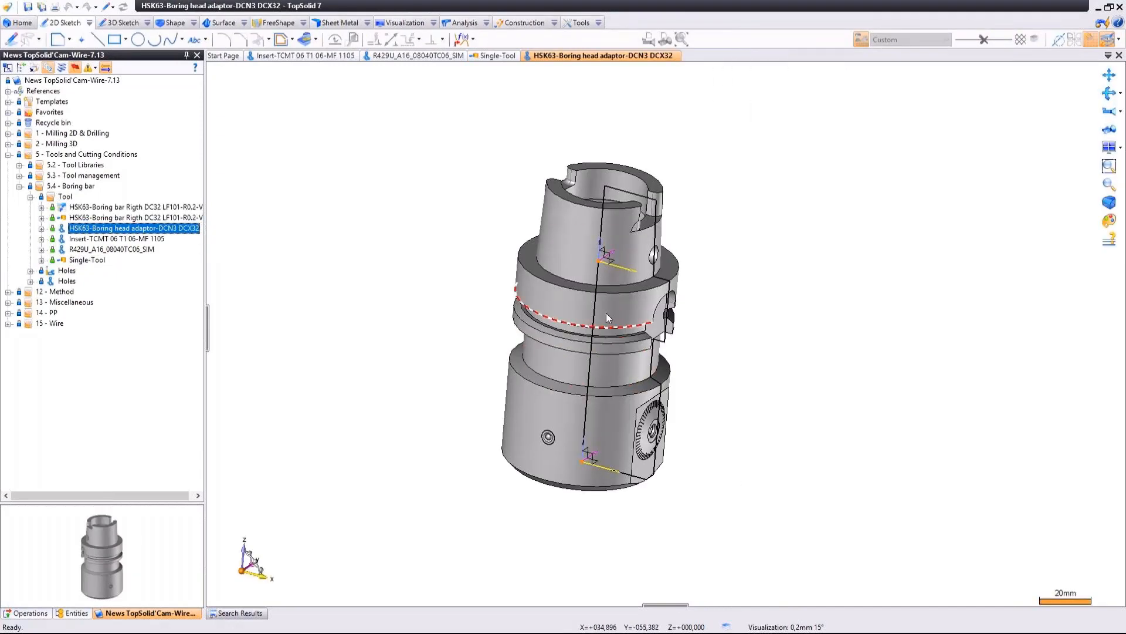
middle_drag(623, 472, 643, 452)
scroll(643, 452, up, 3)
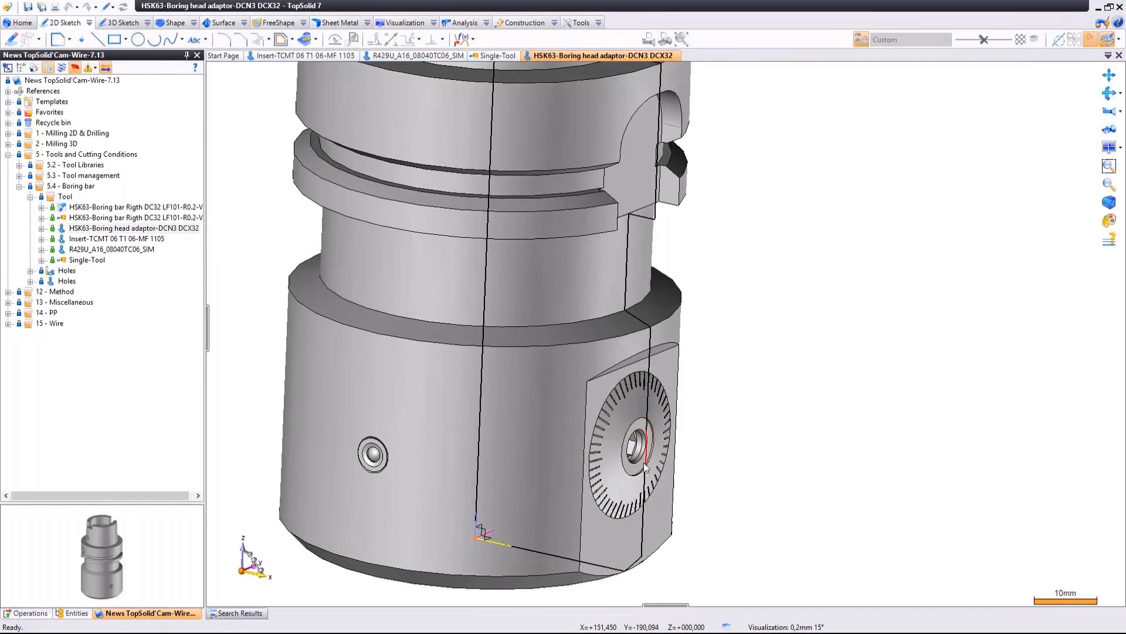
scroll(646, 468, down, 3)
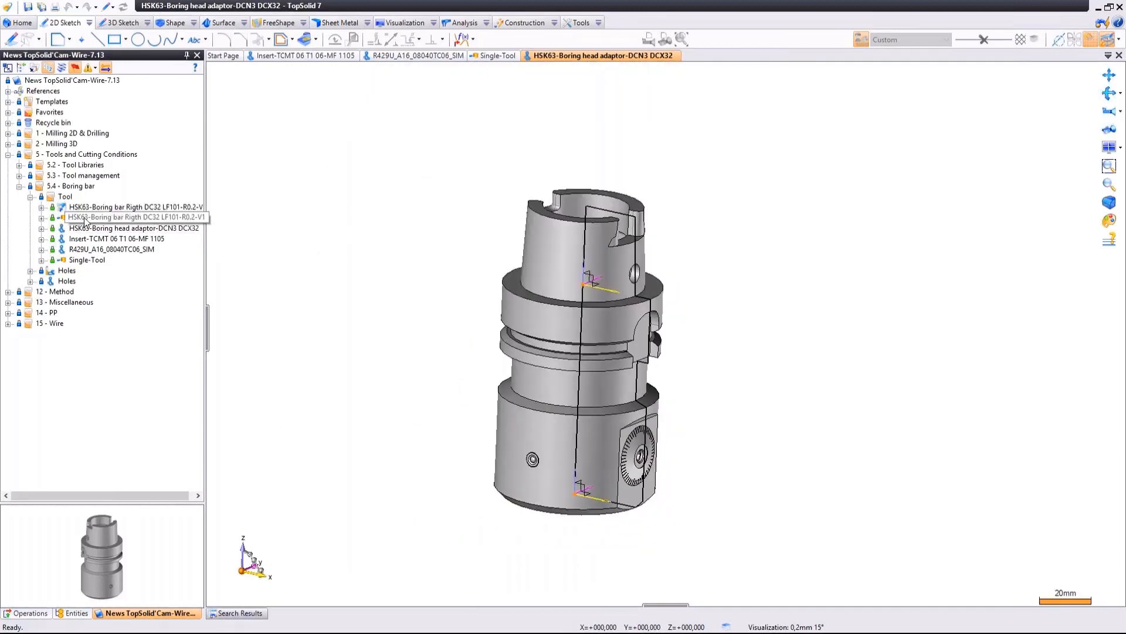
Open the HSK63-Boring bar Rigth DC32 LF101-R0.2-V1 assembly and examine the bar's offset and cutting tip.
double_click(85, 219)
scroll(712, 365, up, 4)
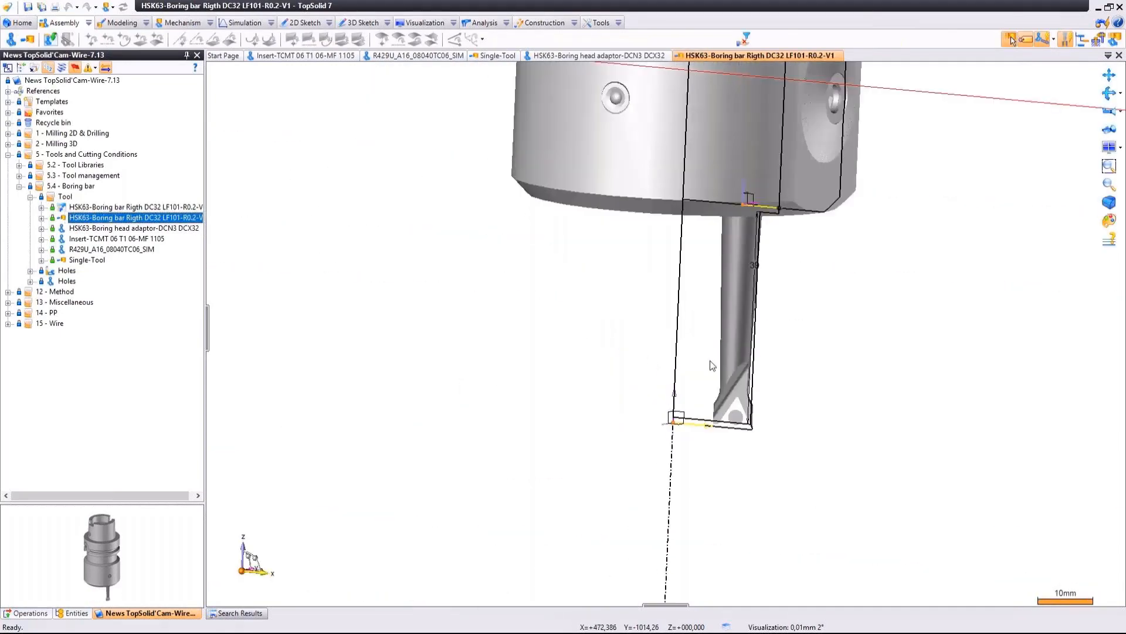
middle_drag(712, 359, 587, 436)
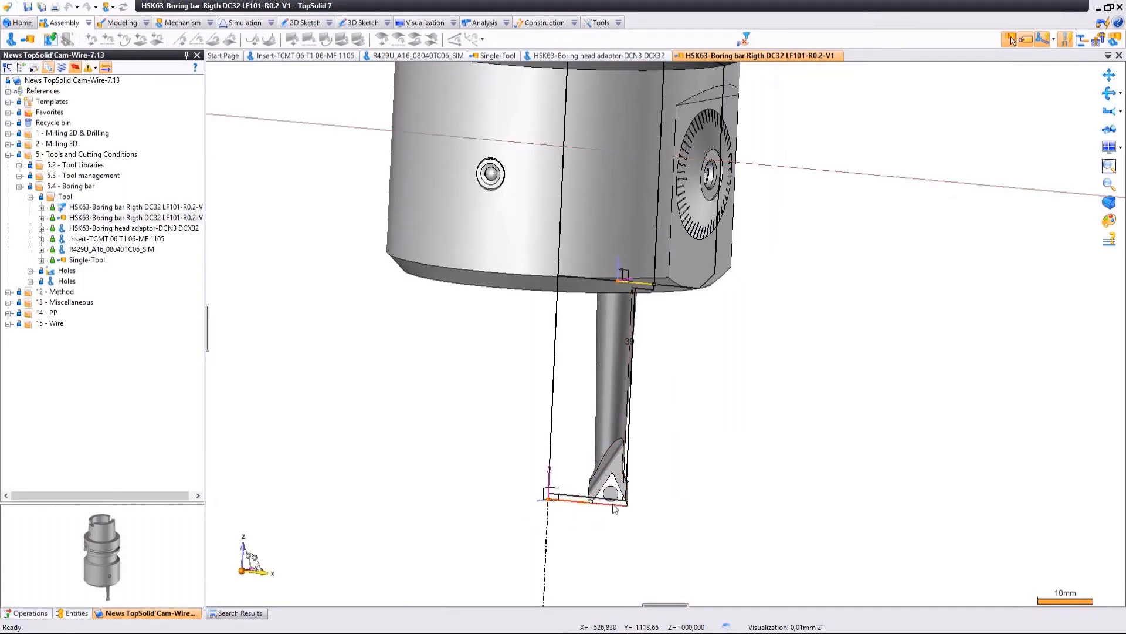
scroll(613, 508, up, 3)
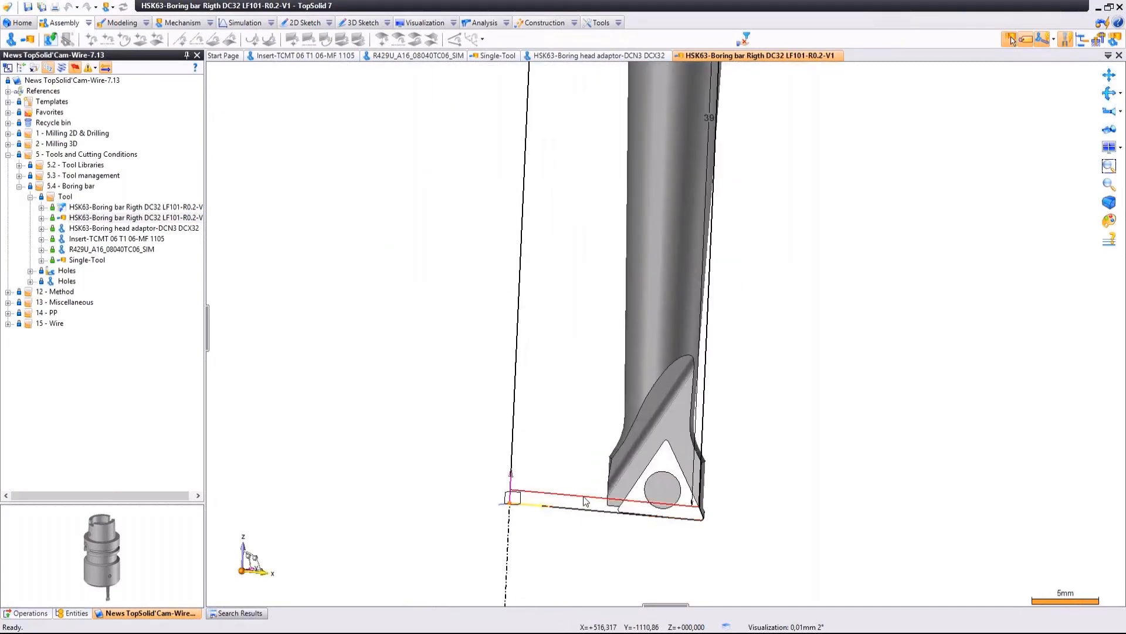
scroll(581, 511, down, 5)
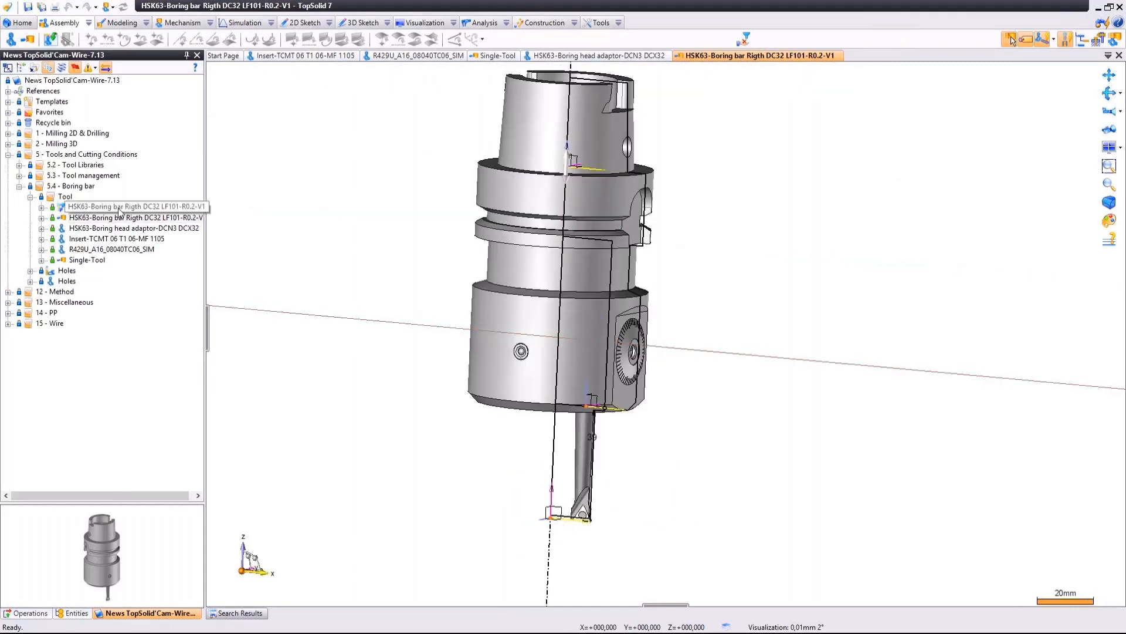
Open the HSK63-Boring bar Rigth DC32 LF101-R0.2-V1 family document and examine its DC driver.
click(48, 208)
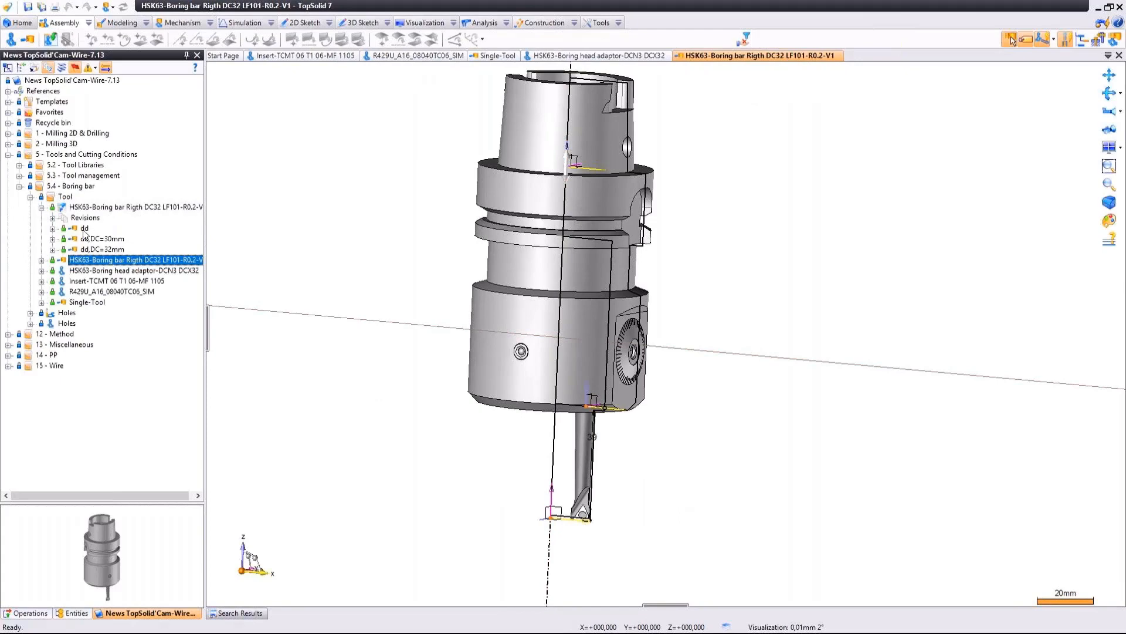
double_click(117, 209)
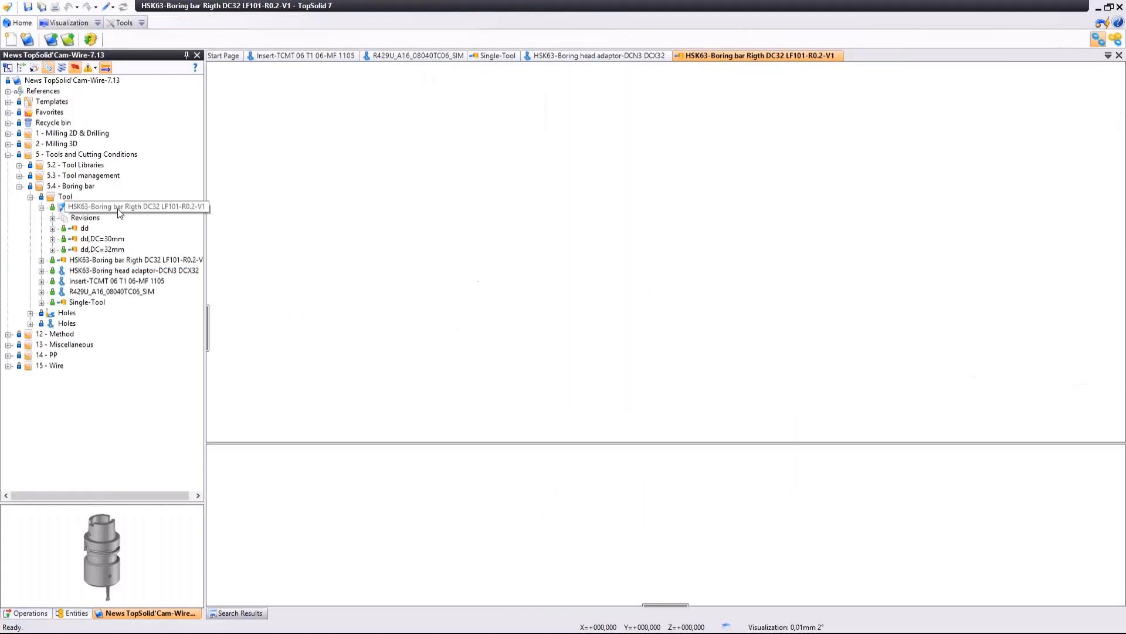
click(76, 610)
click(20, 122)
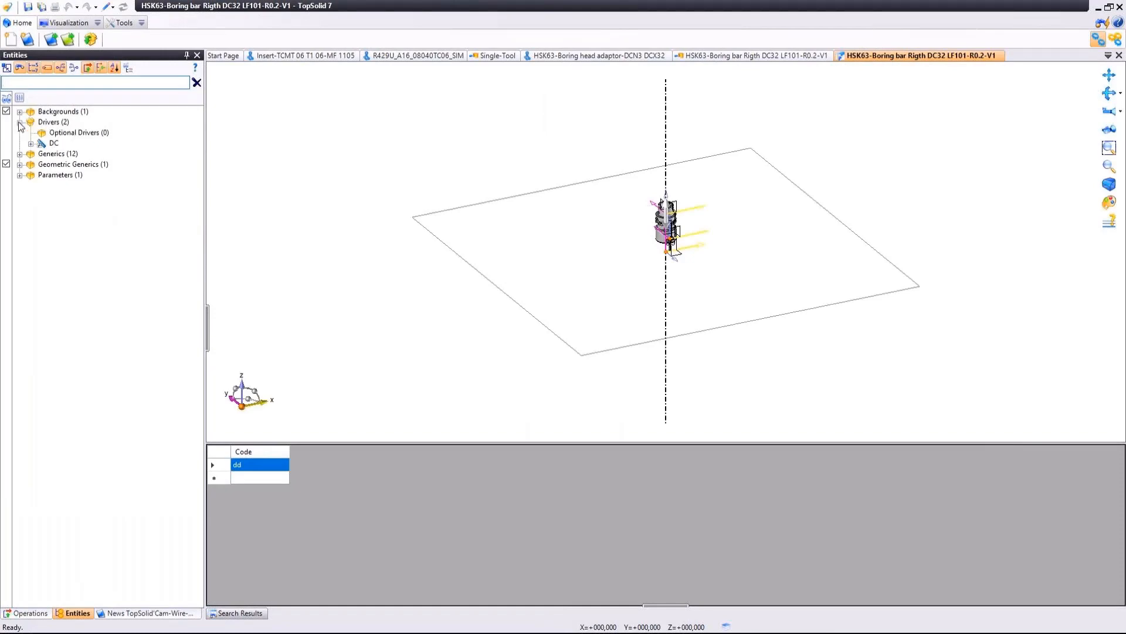
click(54, 143)
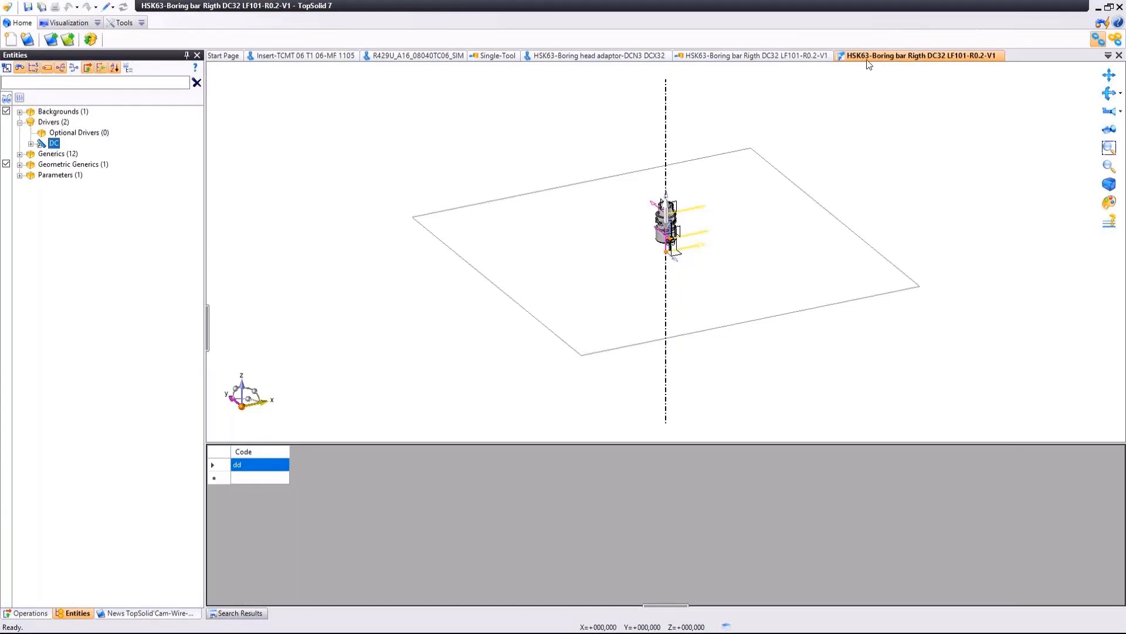
Close all open documents and return to the project tree.
click(720, 55)
right_click(720, 56)
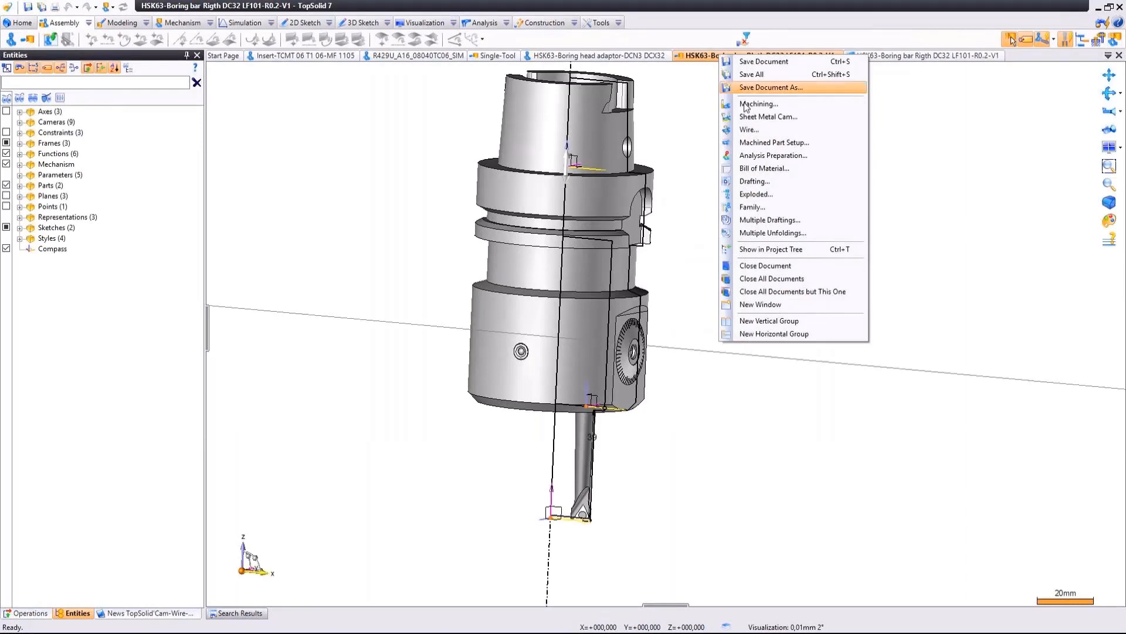
click(790, 280)
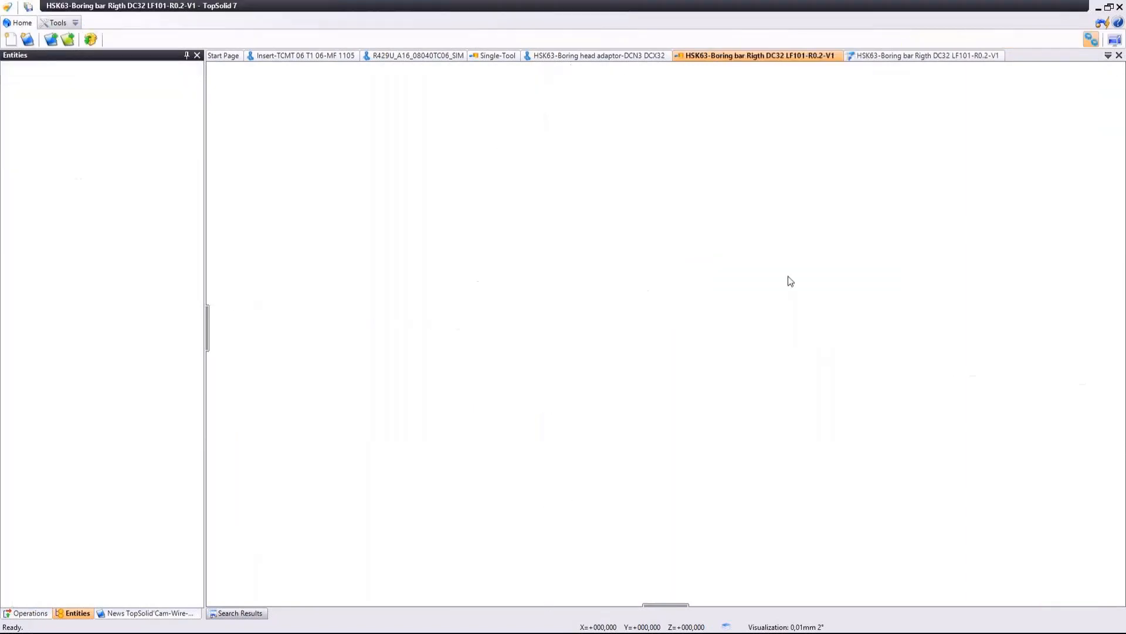
click(150, 613)
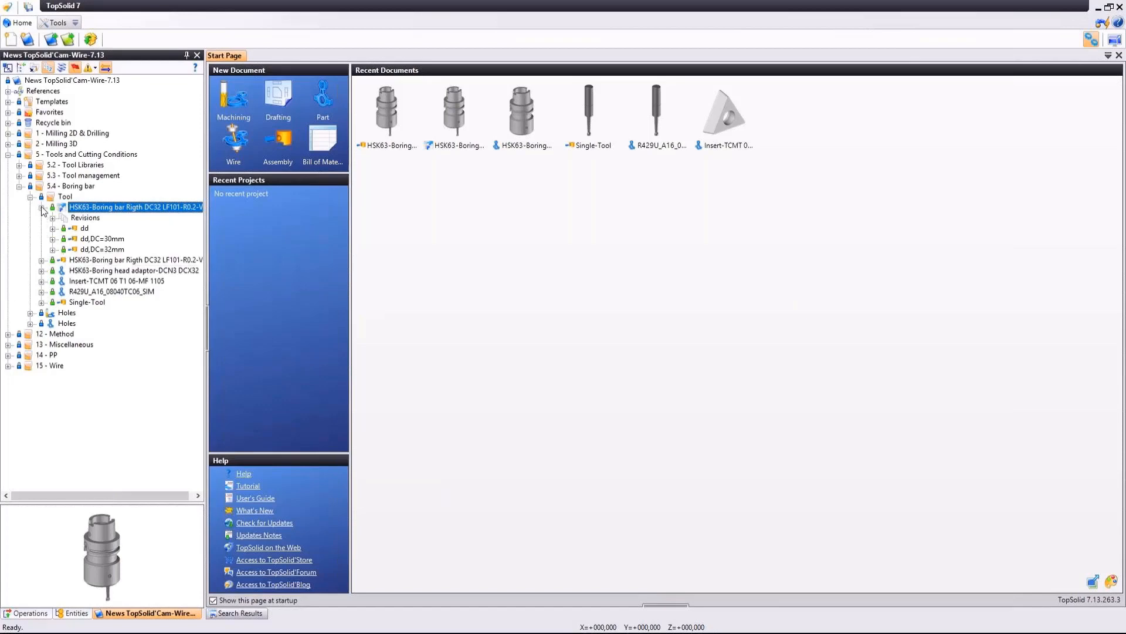
Open the Holes machining document and measure the diameter of each of the three holes in the block.
double_click(68, 316)
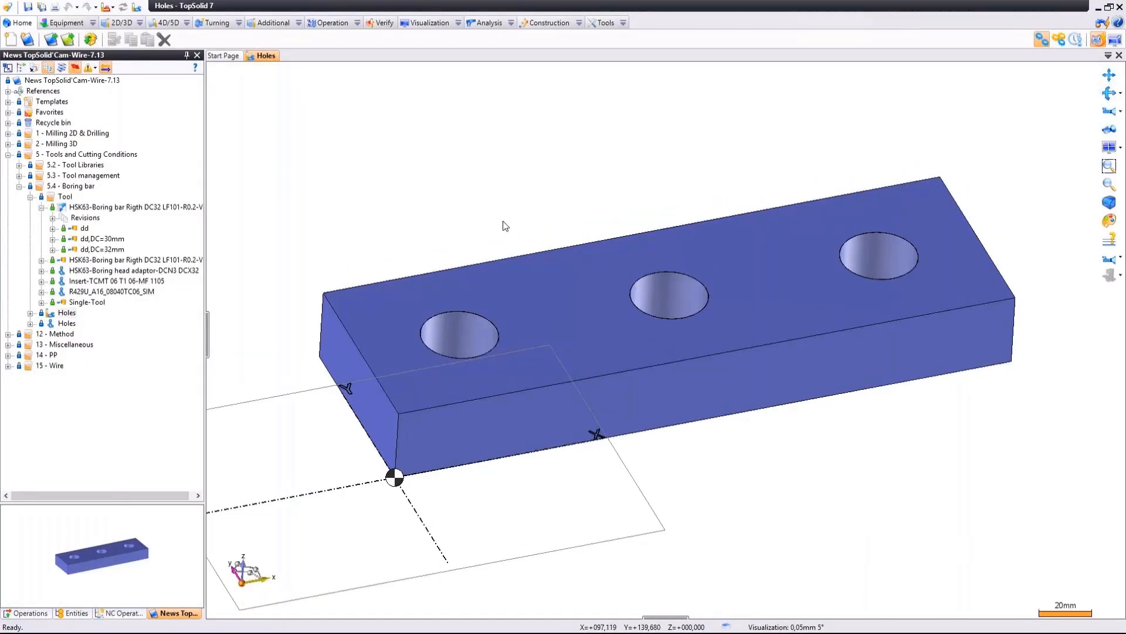
click(463, 332)
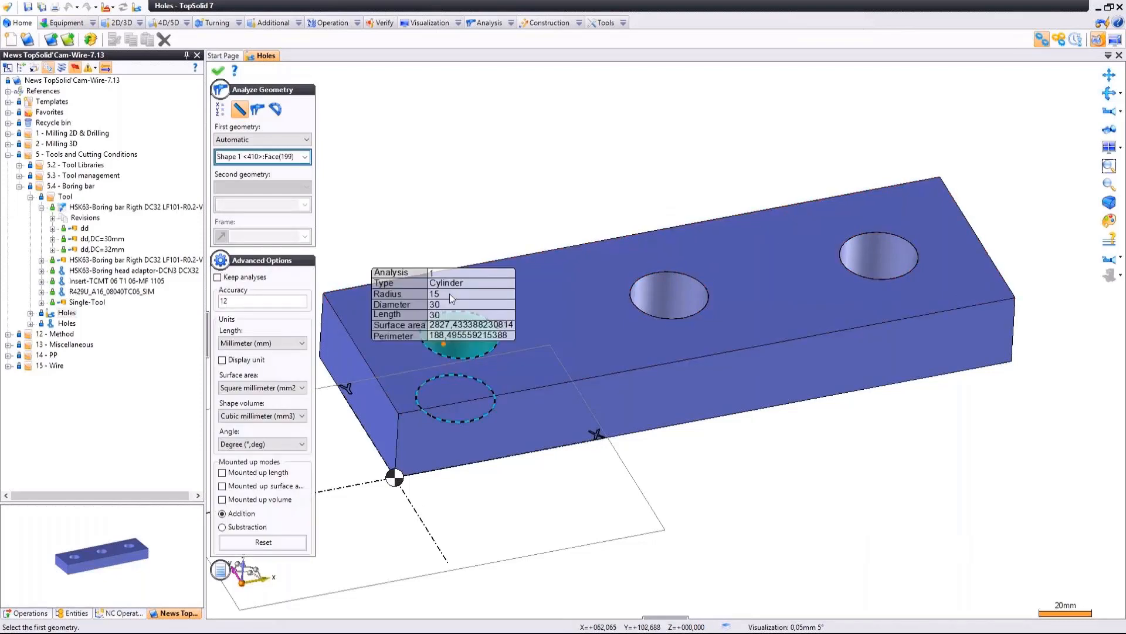
click(690, 306)
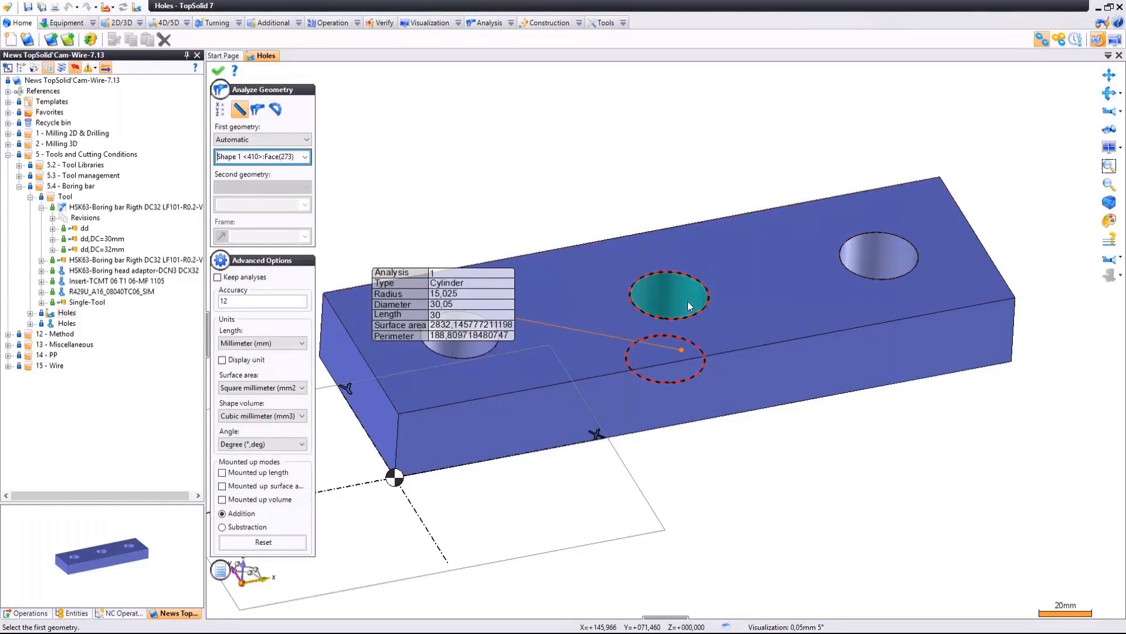
click(888, 251)
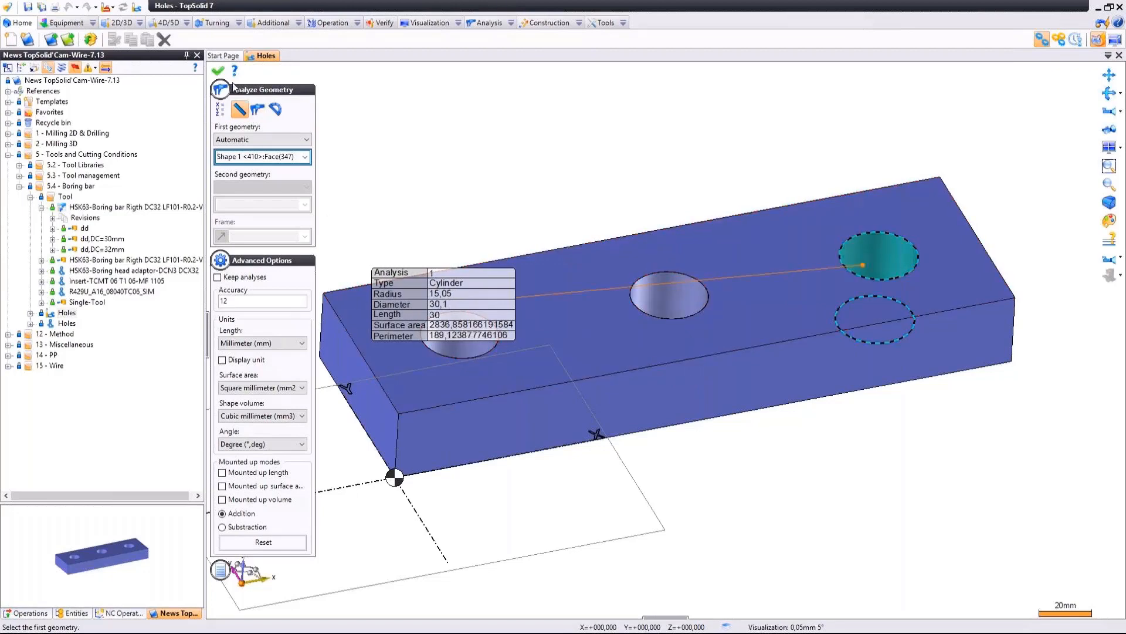
click(217, 70)
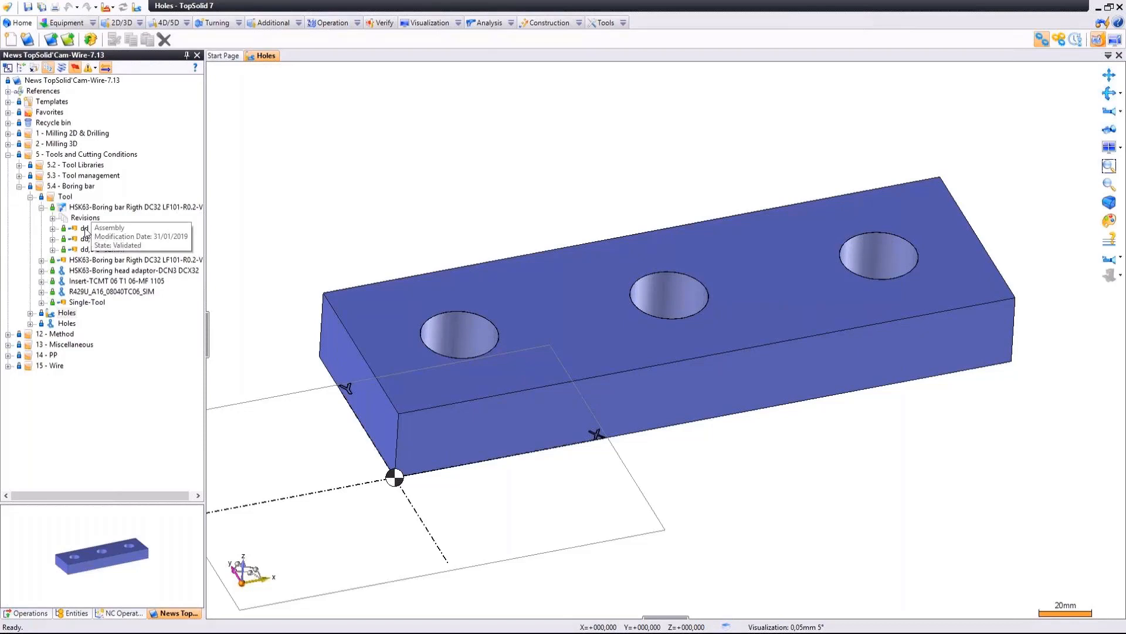
Load the dd boring bar from the family into pocket 1 of the virtual magazine, attached by its Tooling System Frame.
drag(86, 230, 394, 476)
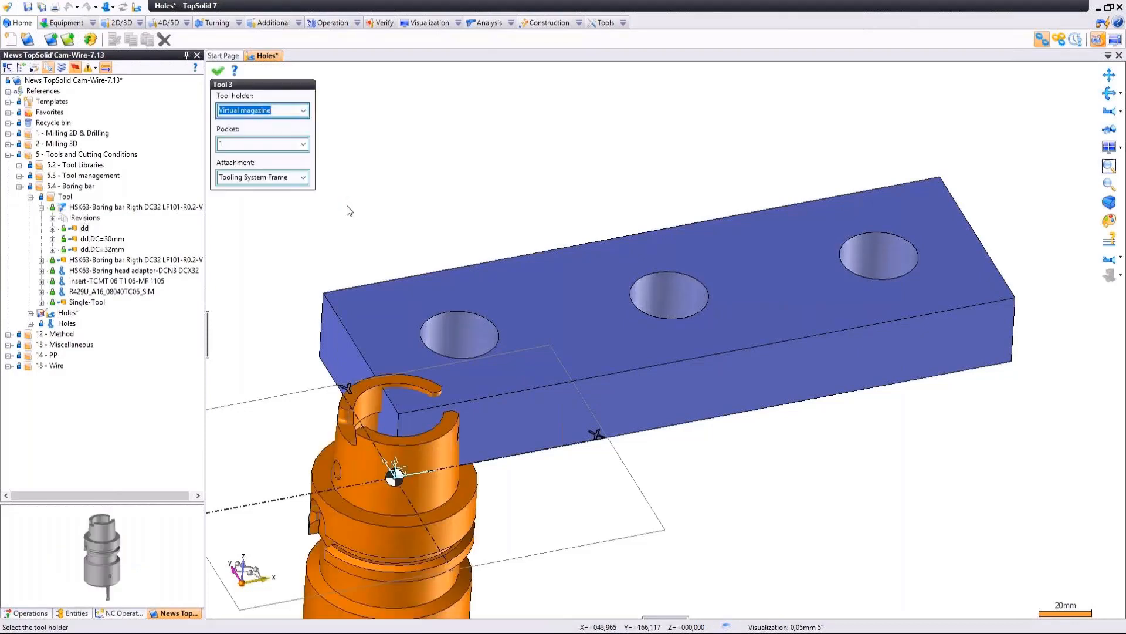
click(218, 71)
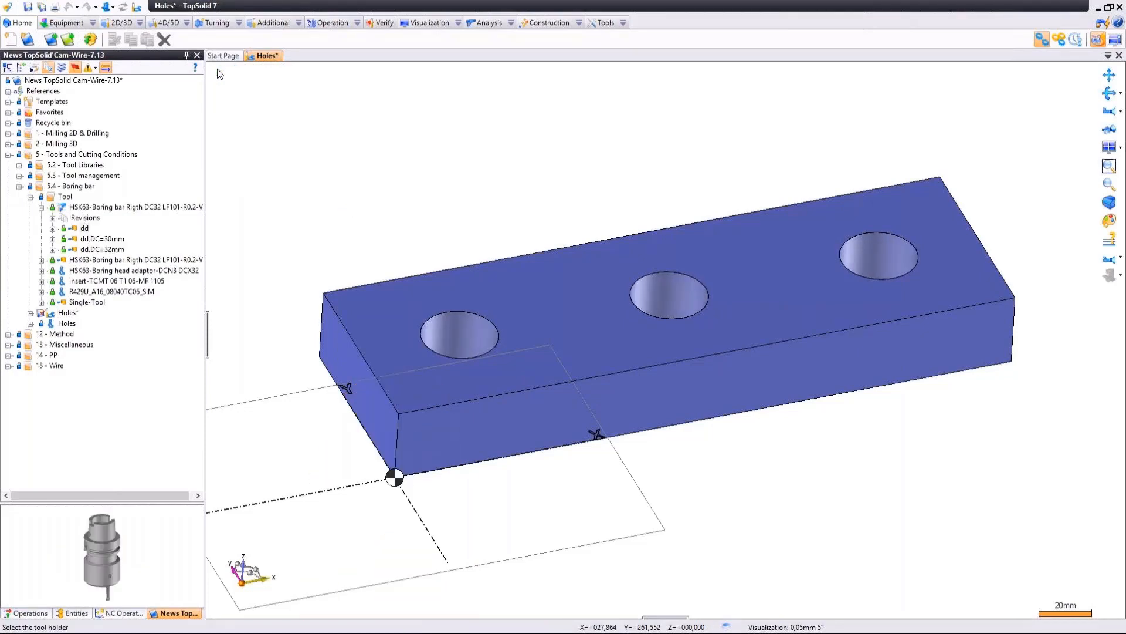
Open the configuration of the pocket 1 boring bar from the Tool Manager and examine its components and tool information.
click(66, 22)
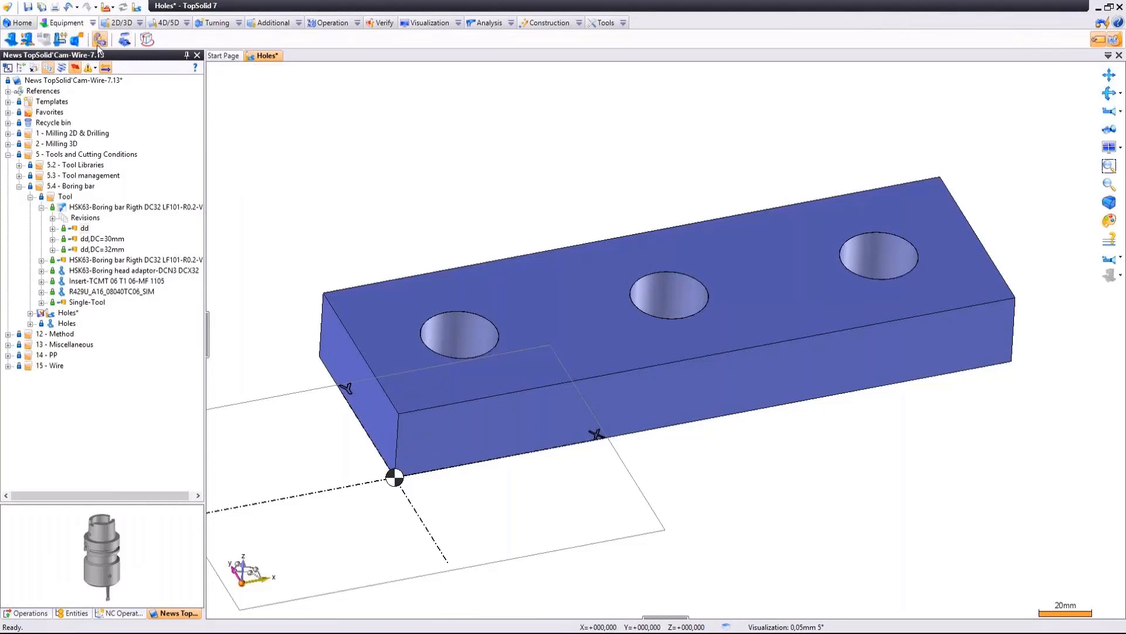
click(99, 39)
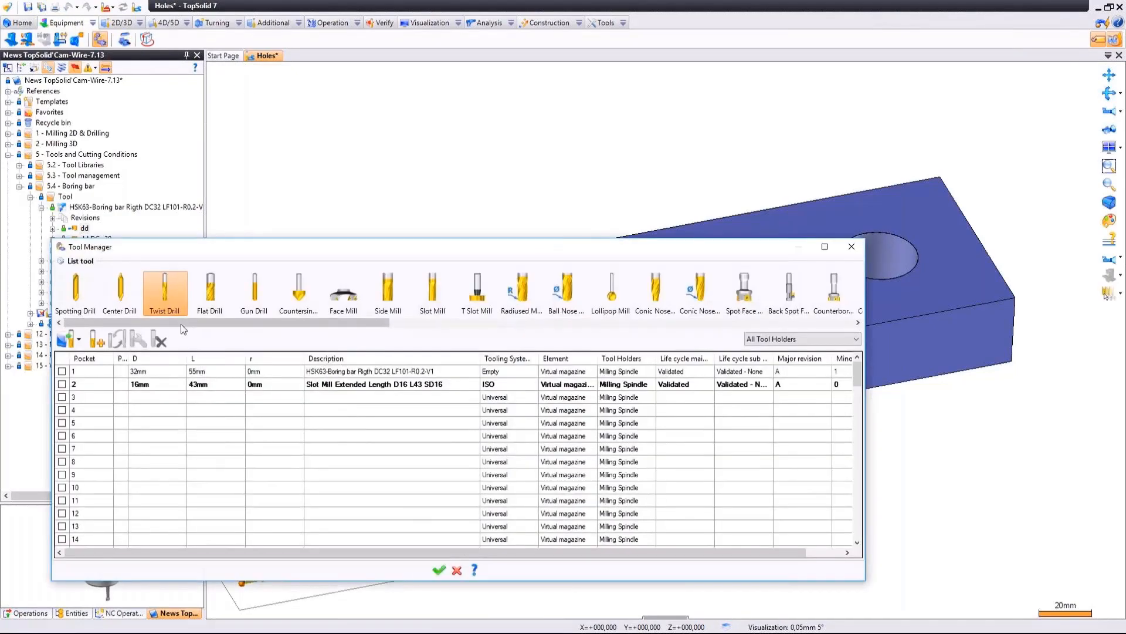
double_click(166, 377)
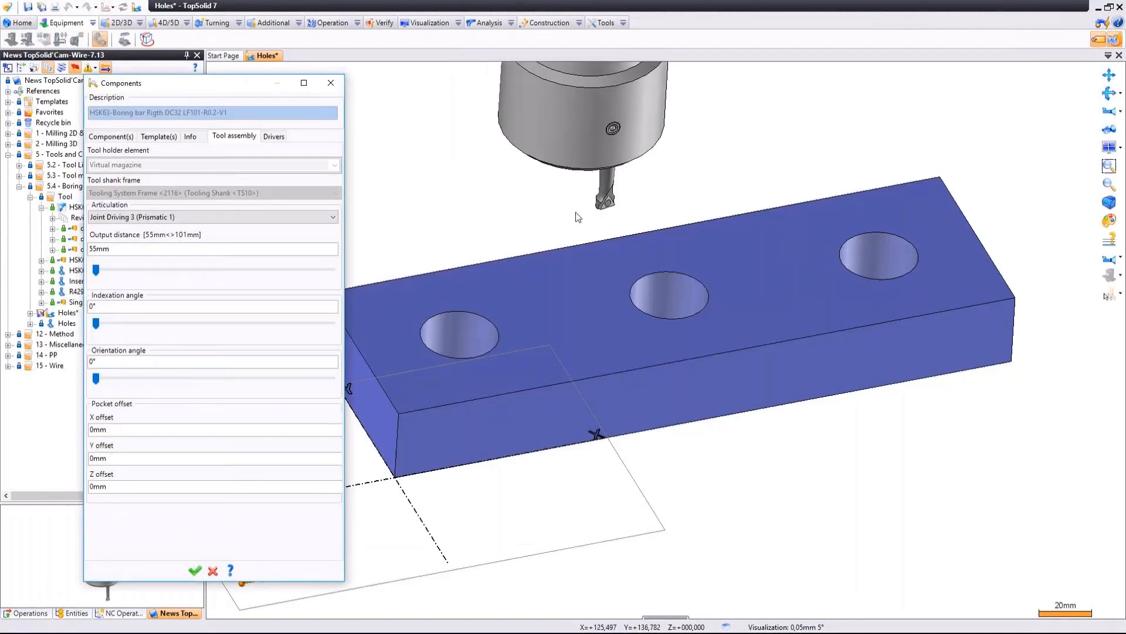
click(112, 136)
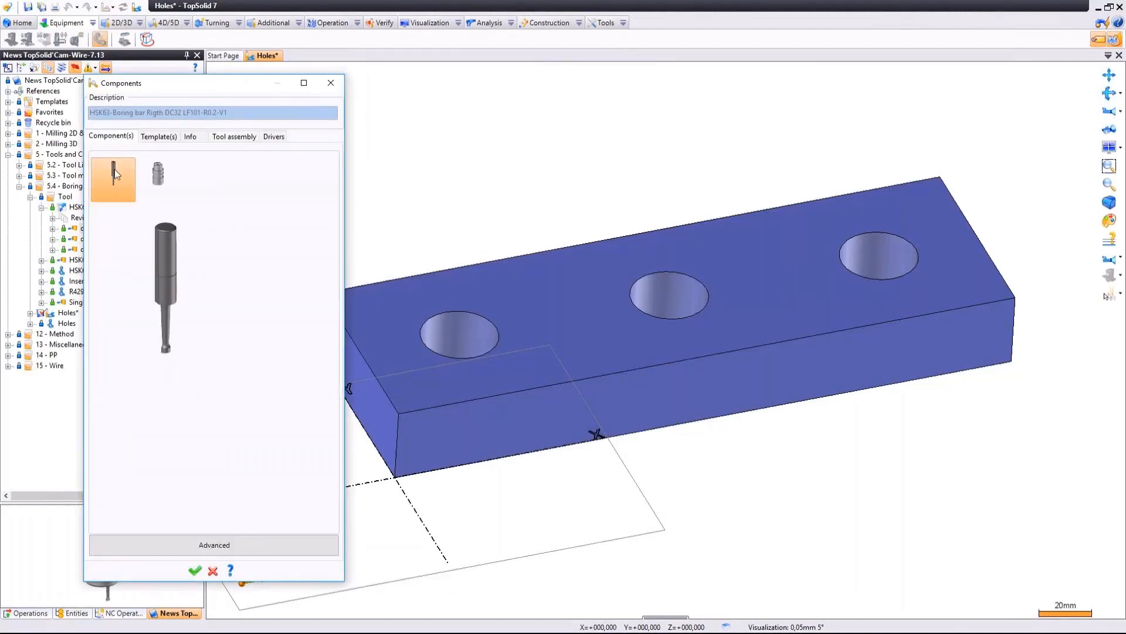
click(158, 176)
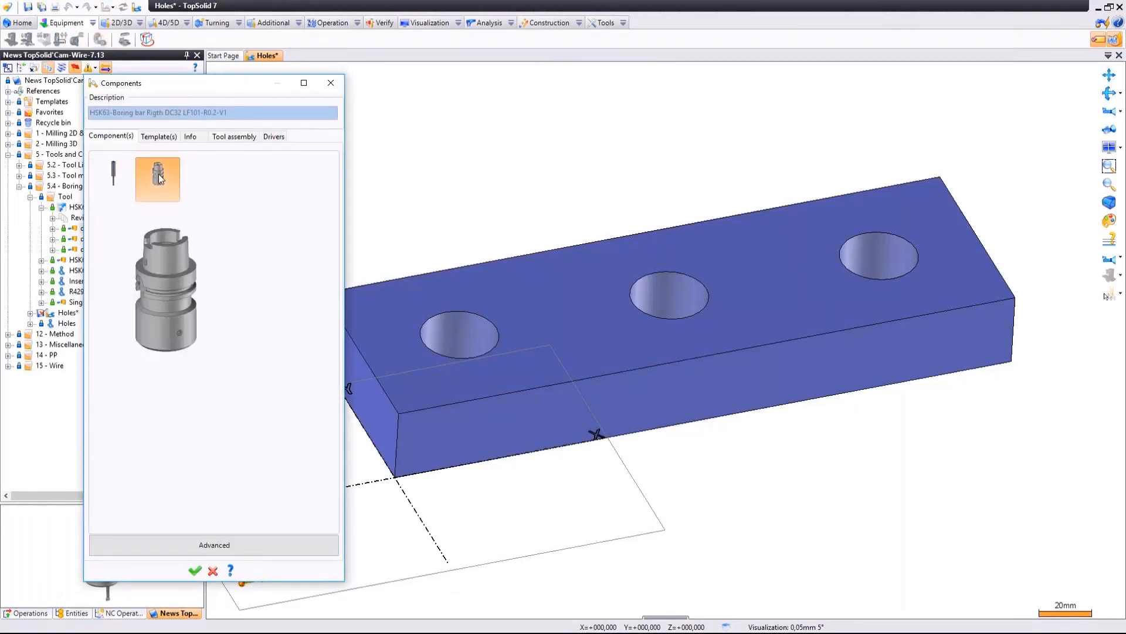
click(113, 176)
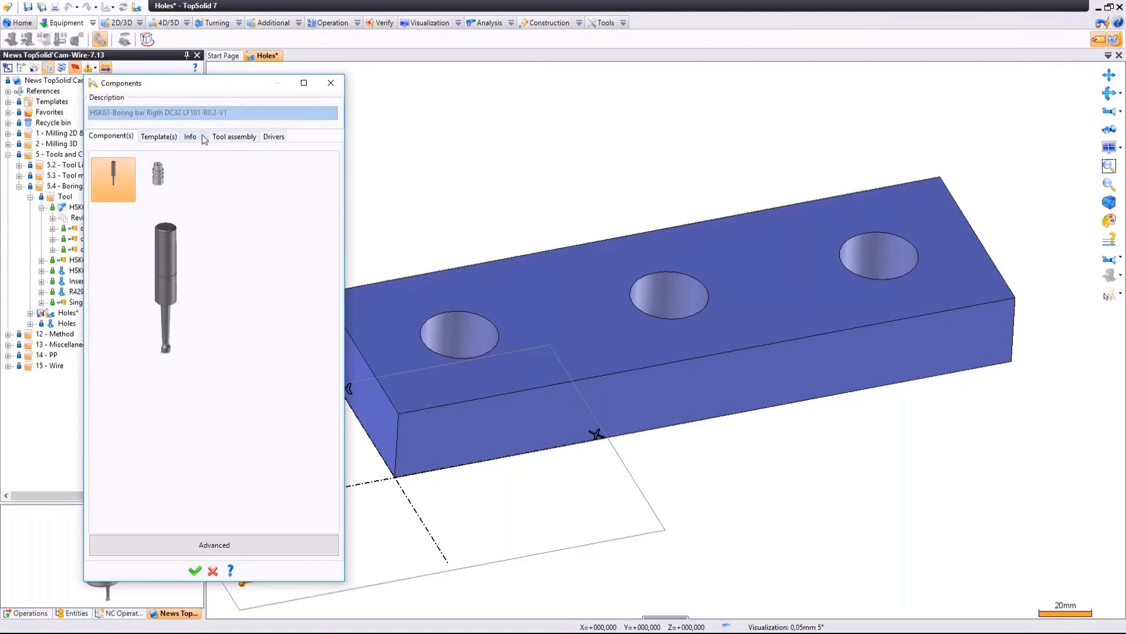
click(234, 138)
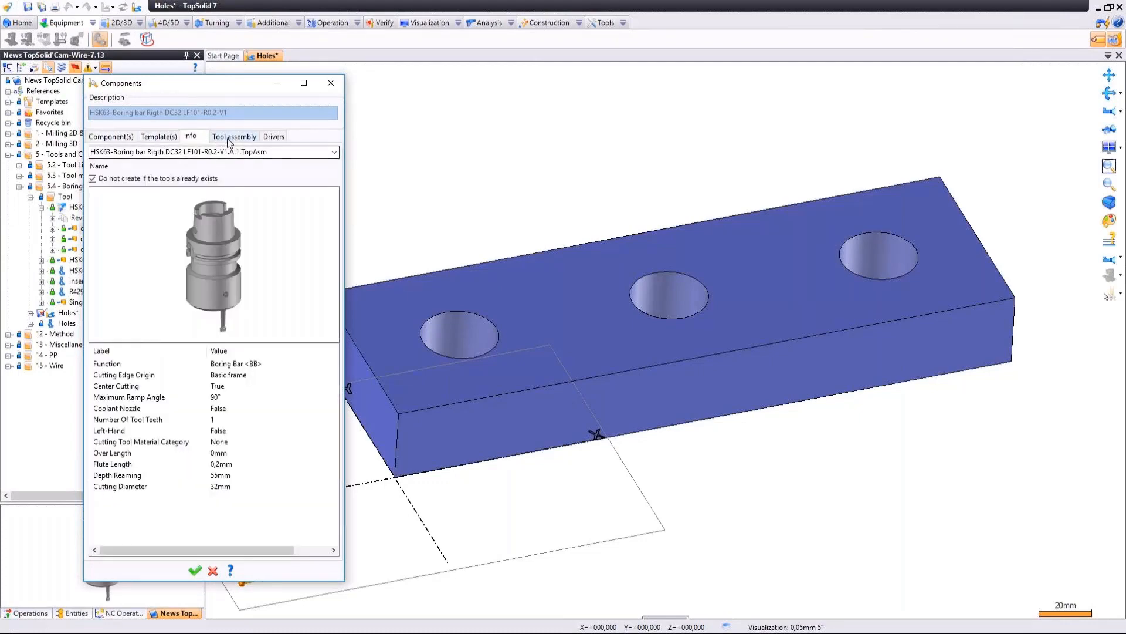
click(234, 137)
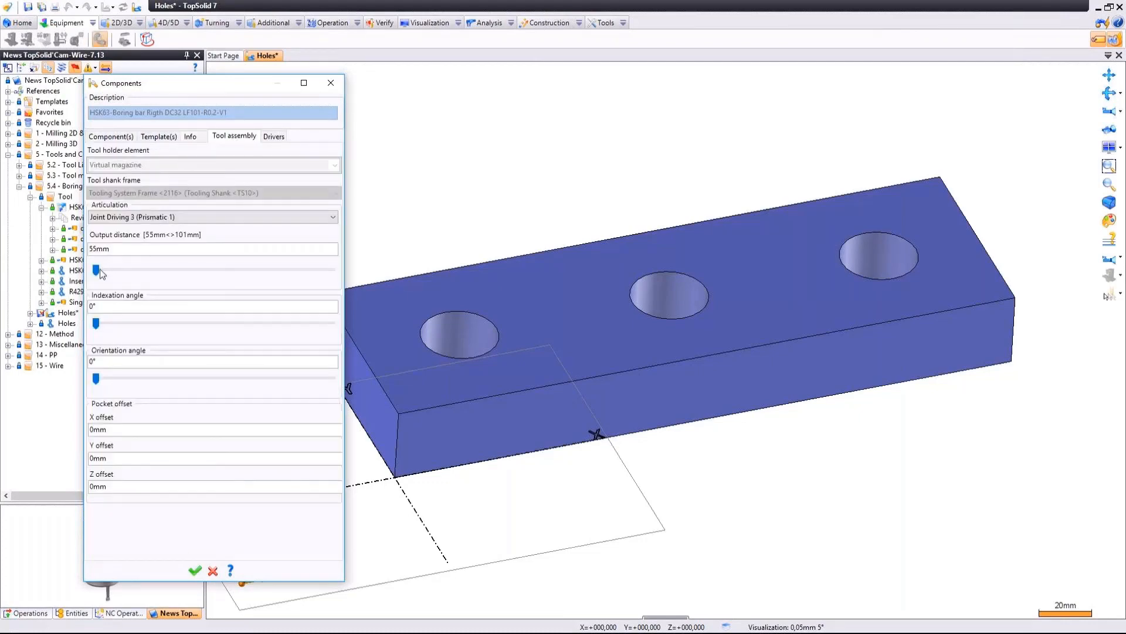
Extend the boring bar out of its holder by setting the tool assembly's output distance to 69 mm.
drag(96, 269, 231, 269)
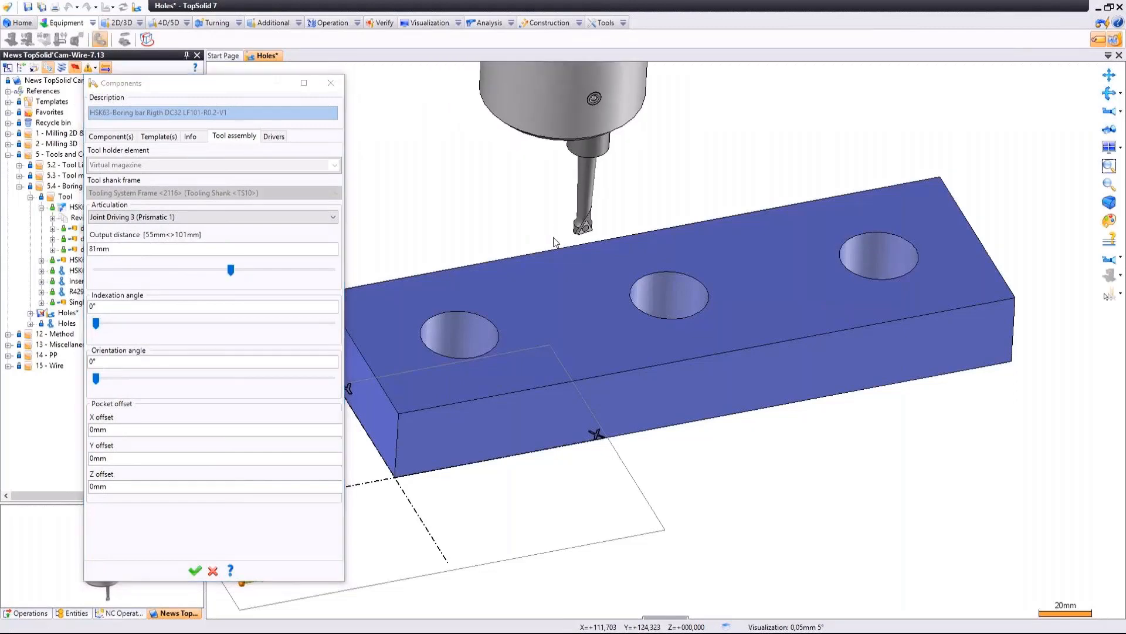
middle_drag(553, 222, 558, 177)
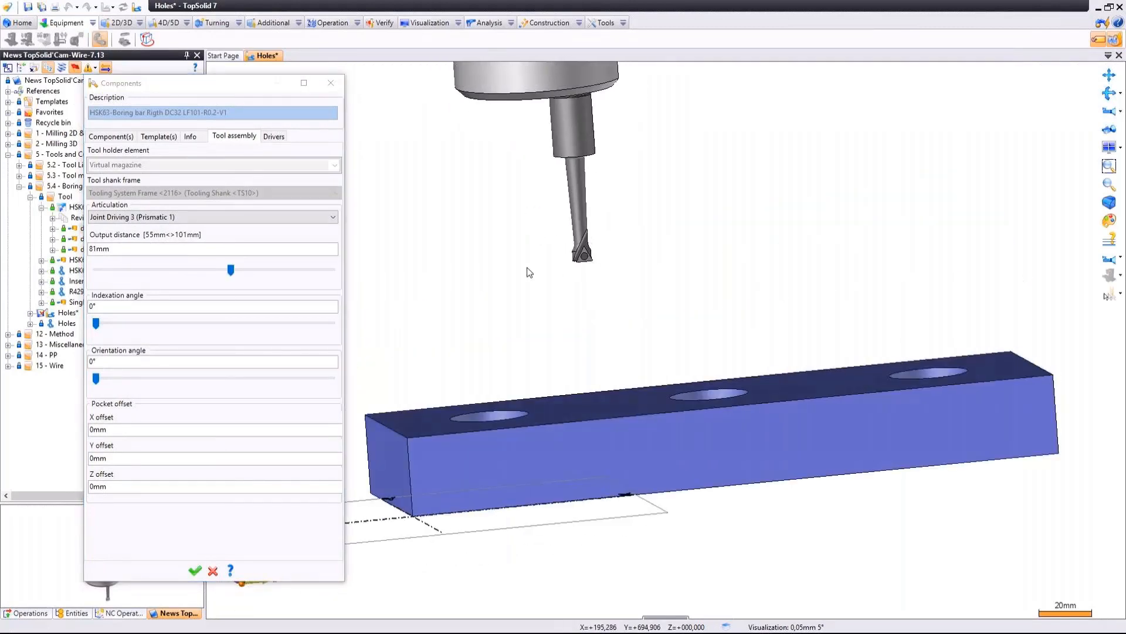
drag(231, 269, 184, 271)
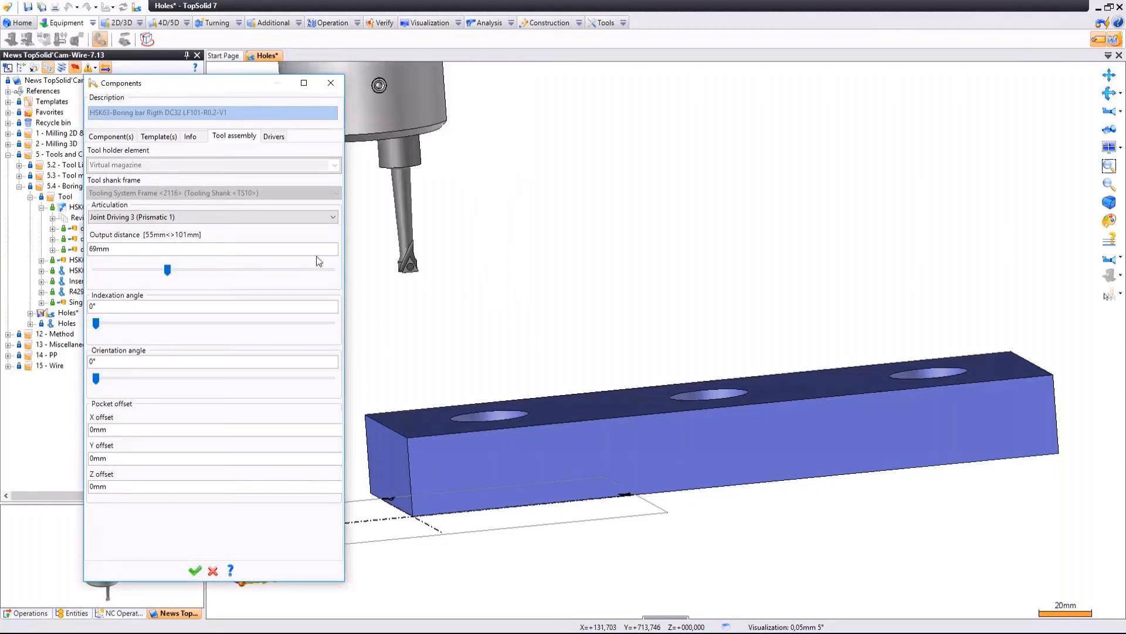
Set the DC driver of the pocket 1 boring bar to 30 mm and validate its configuration.
click(275, 138)
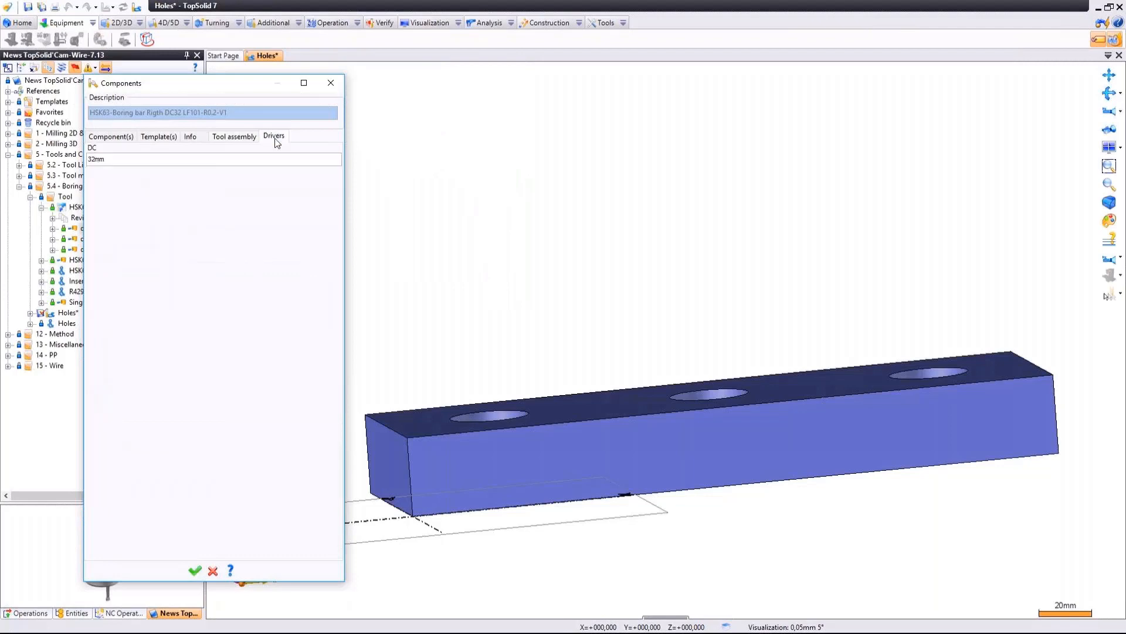
click(139, 160)
text(30)
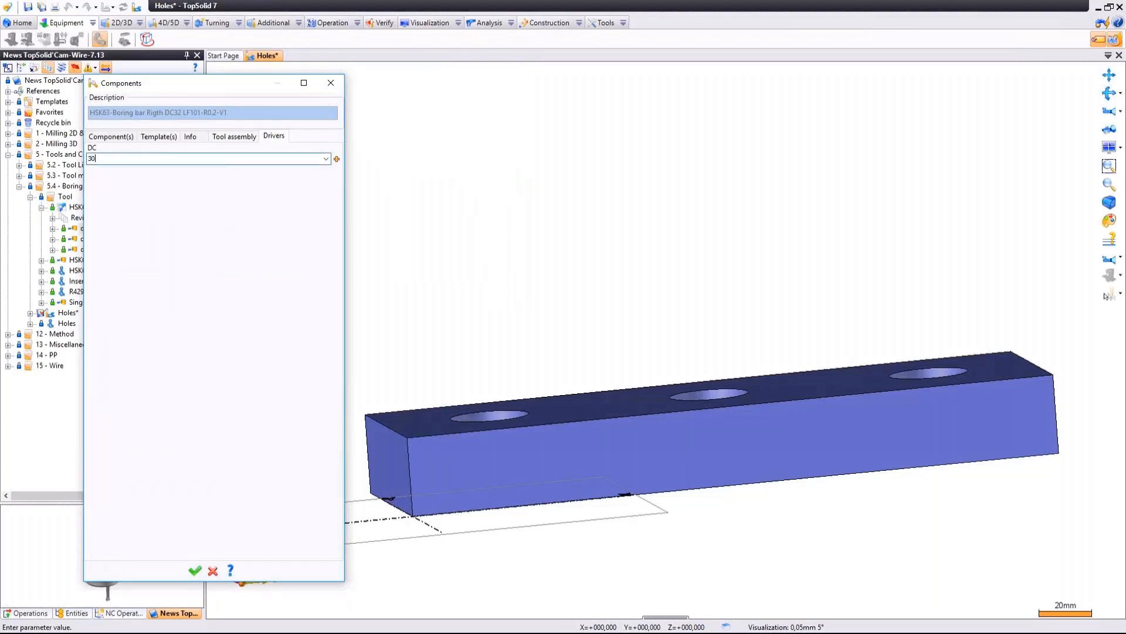
key(Return)
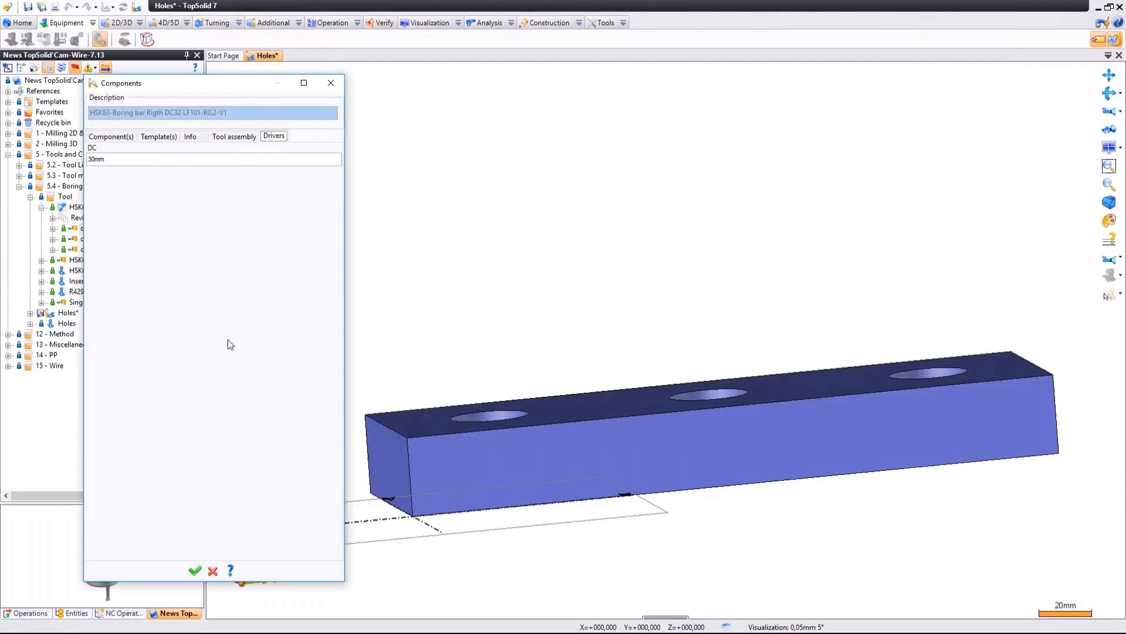
click(195, 570)
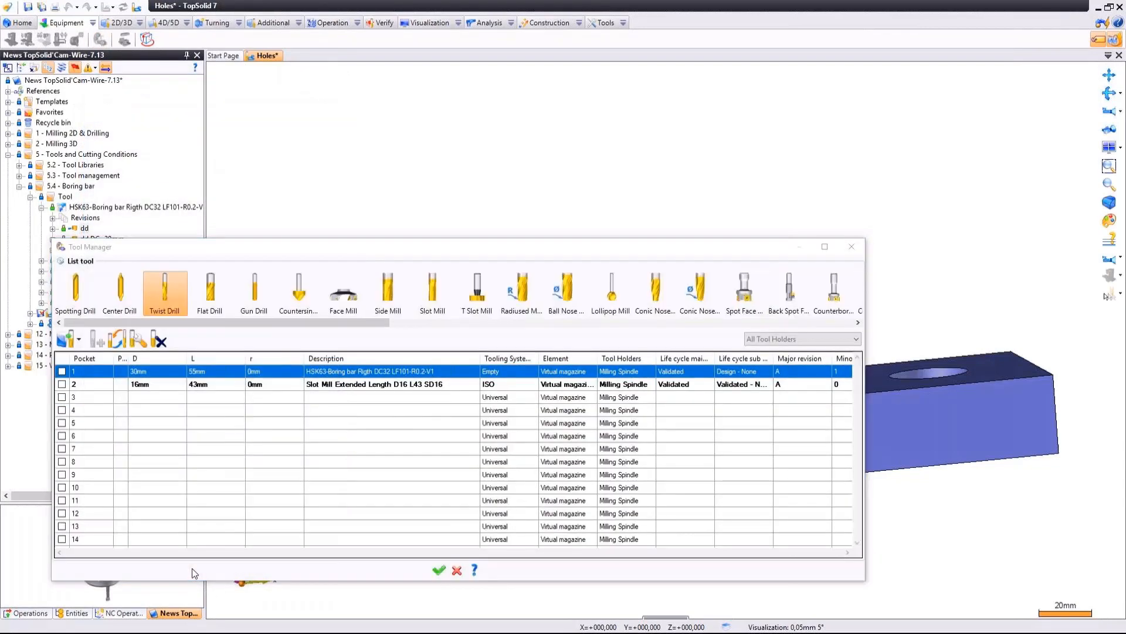
Copy the boring bar from pocket 1 and paste it into pockets 3 and 4 of the virtual magazine.
drag(195, 245, 203, 274)
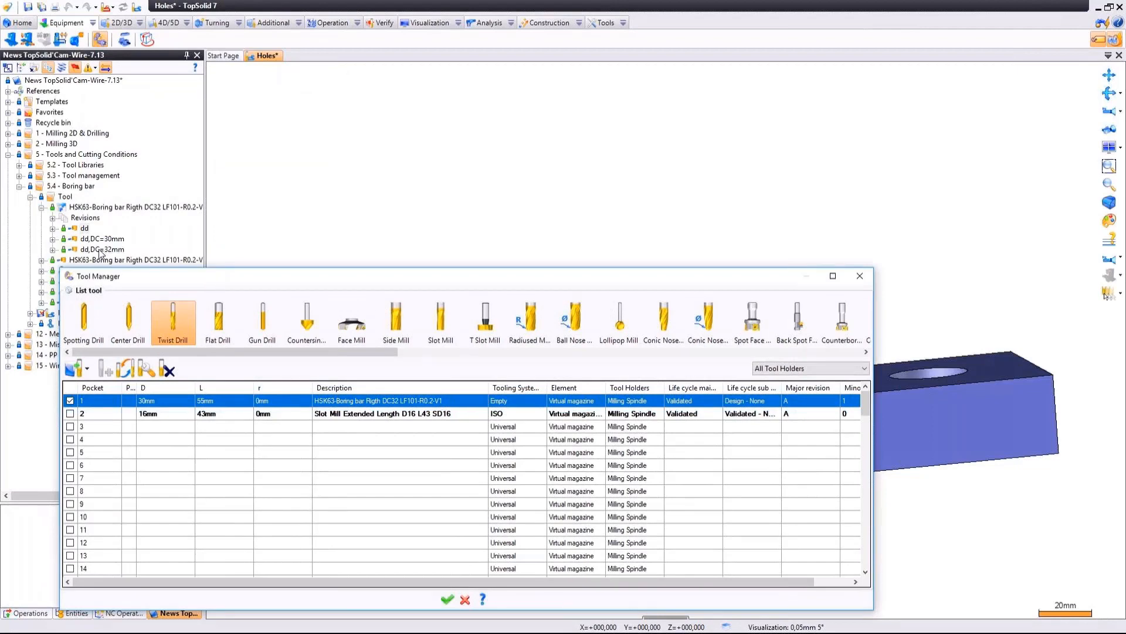
click(155, 429)
click(167, 402)
right_click(168, 401)
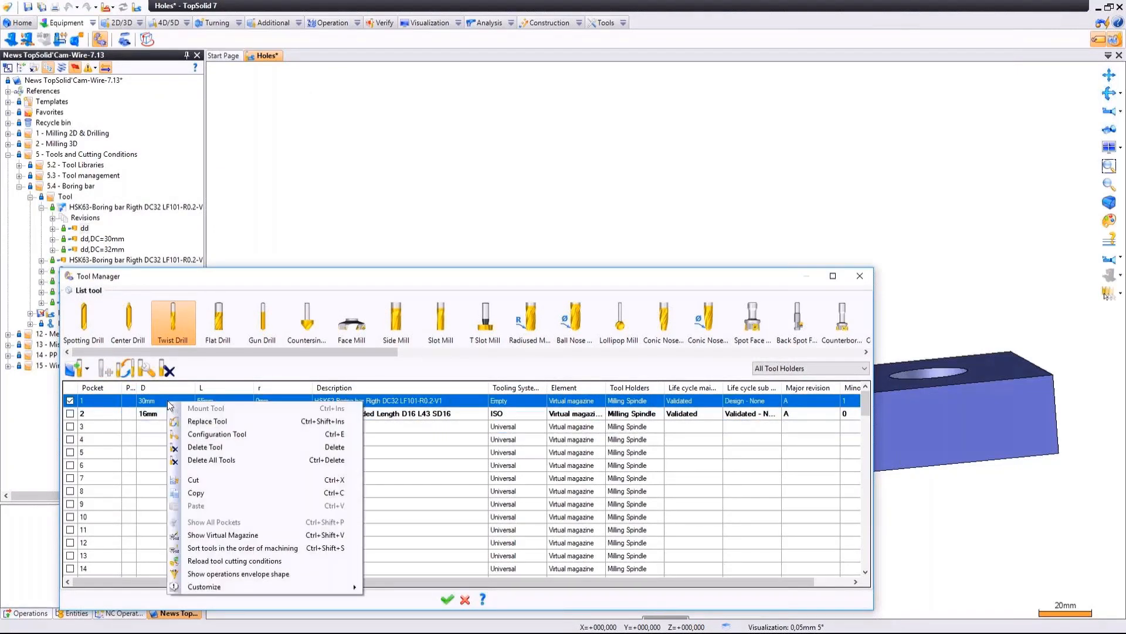
click(212, 491)
click(161, 430)
right_click(161, 431)
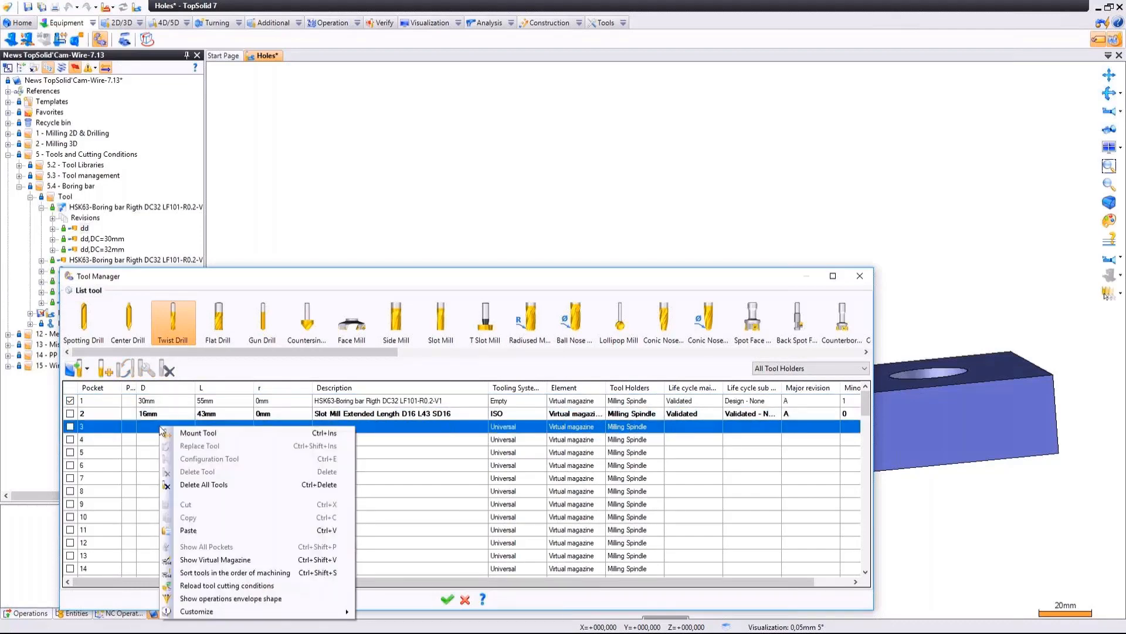
click(209, 531)
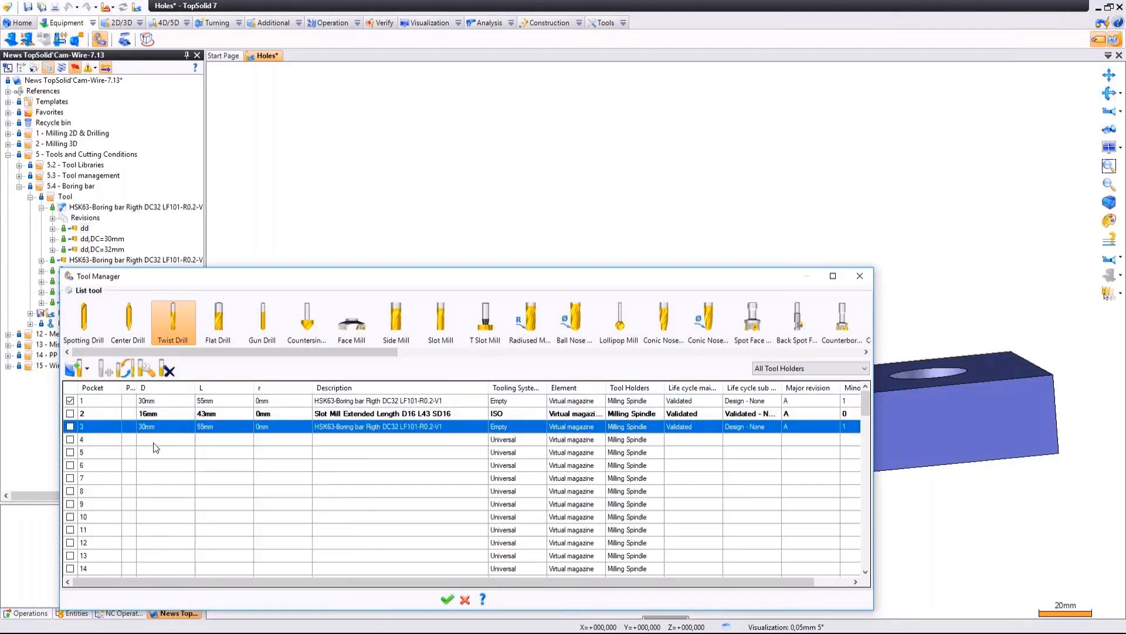
right_click(158, 439)
click(176, 540)
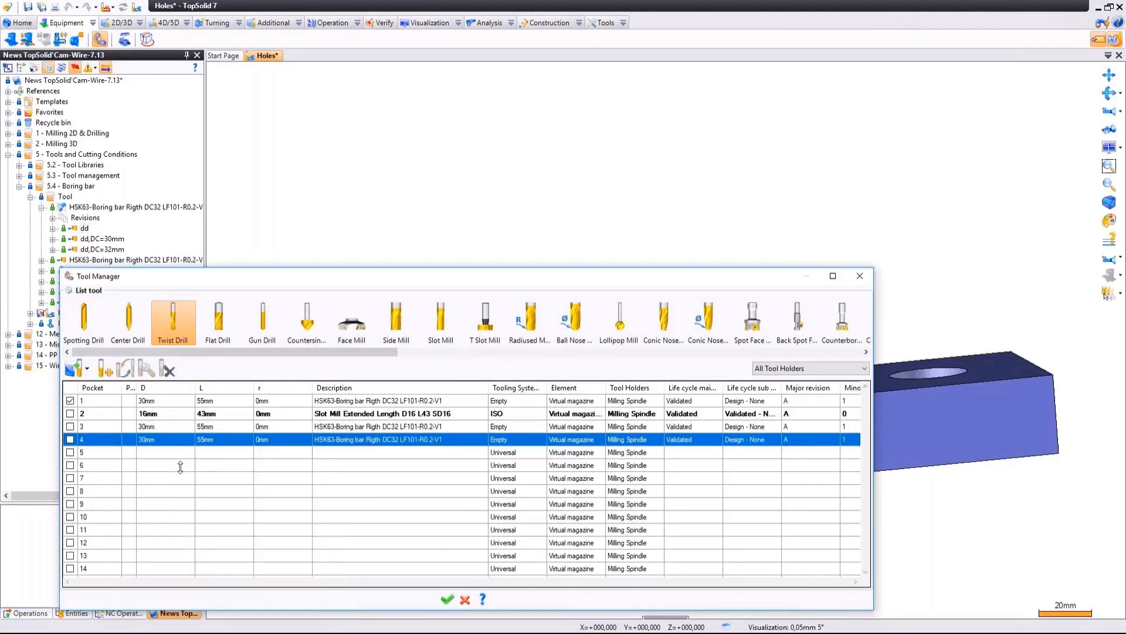
Set the DC driver of the boring bar in pocket 3 to 30,05 mm.
double_click(168, 427)
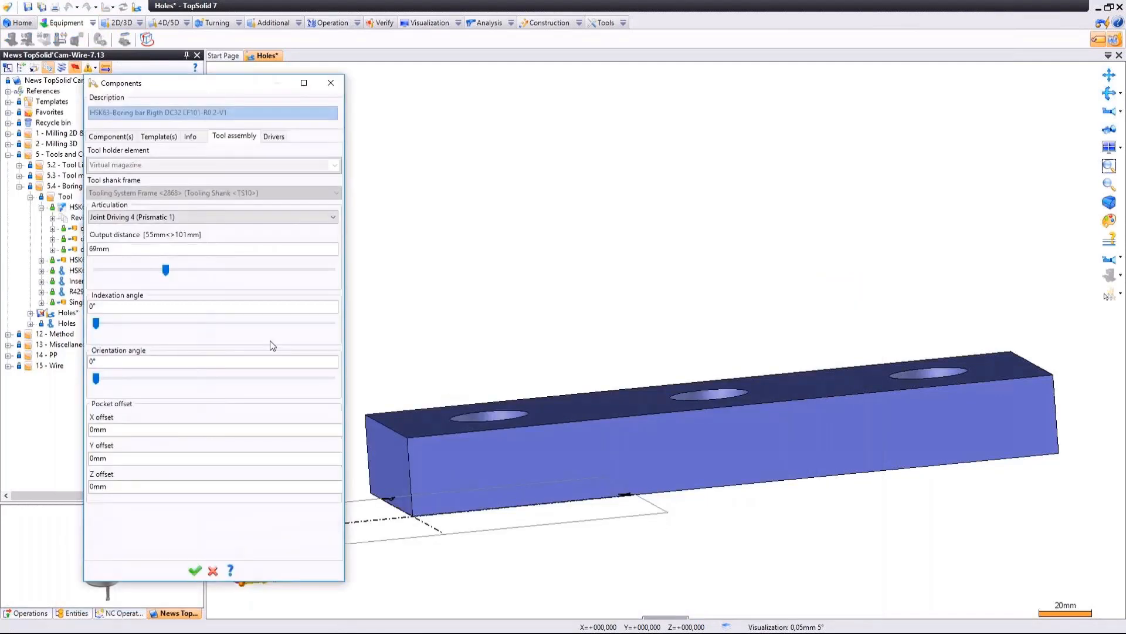
click(282, 136)
click(205, 156)
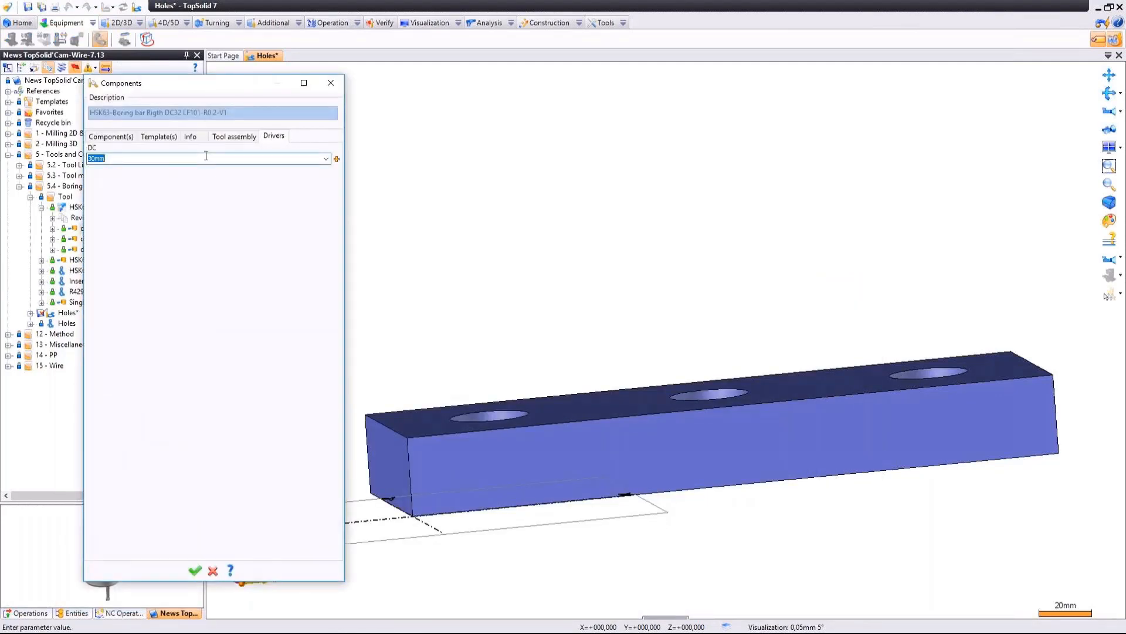
text(30,05)
key(Return)
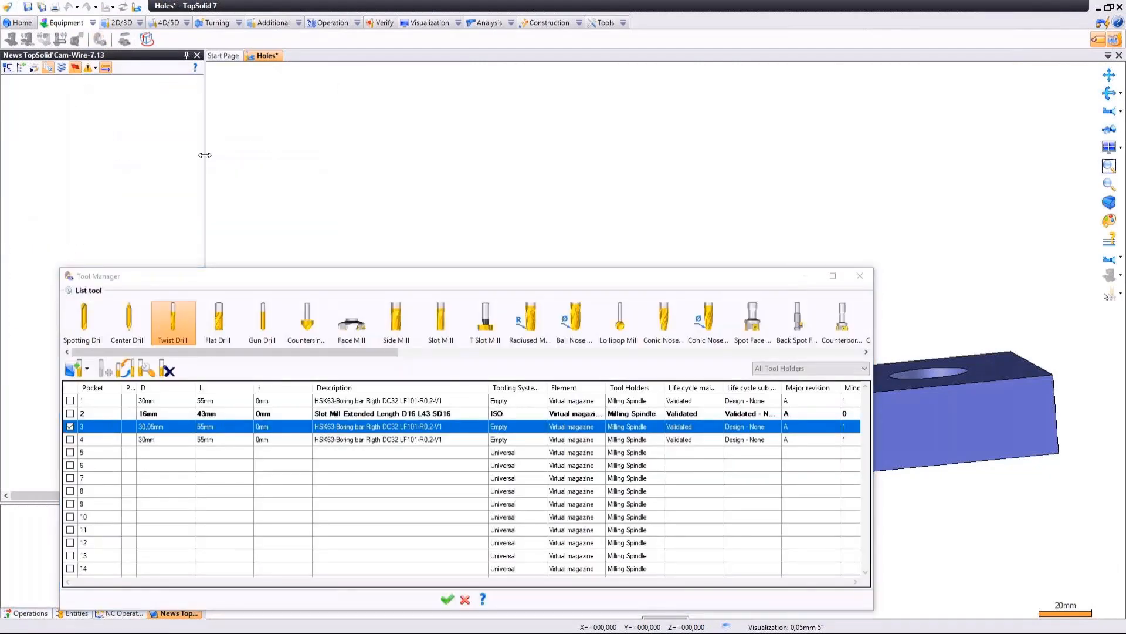
Set the DC driver of the boring bar in pocket 4 to 30,1 mm and validate the Tool Manager.
double_click(174, 444)
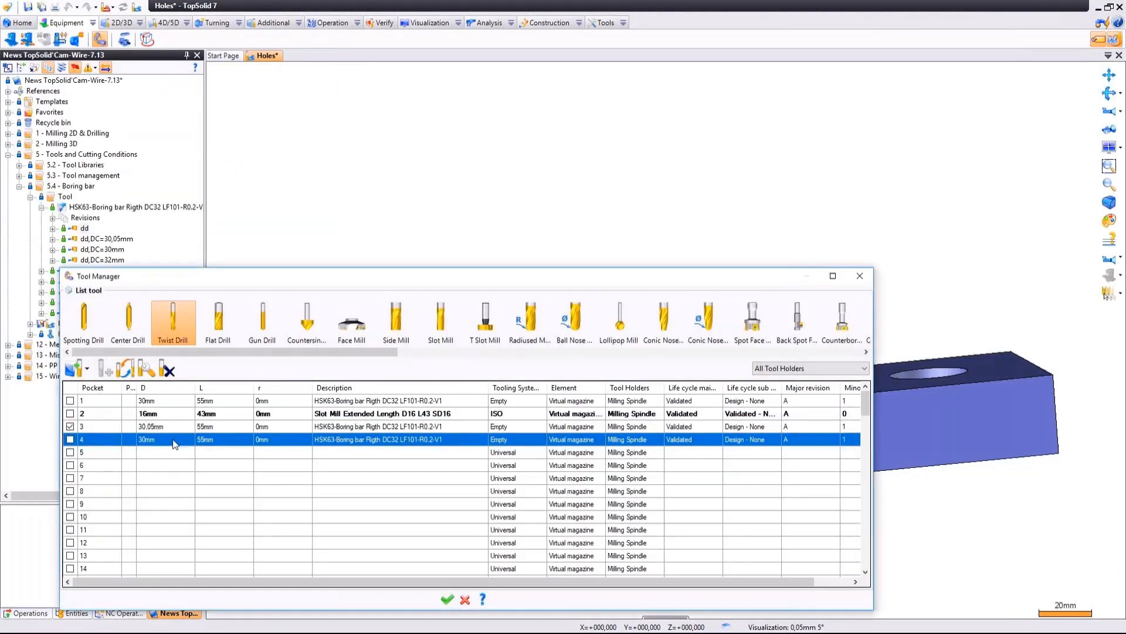
click(274, 136)
click(238, 160)
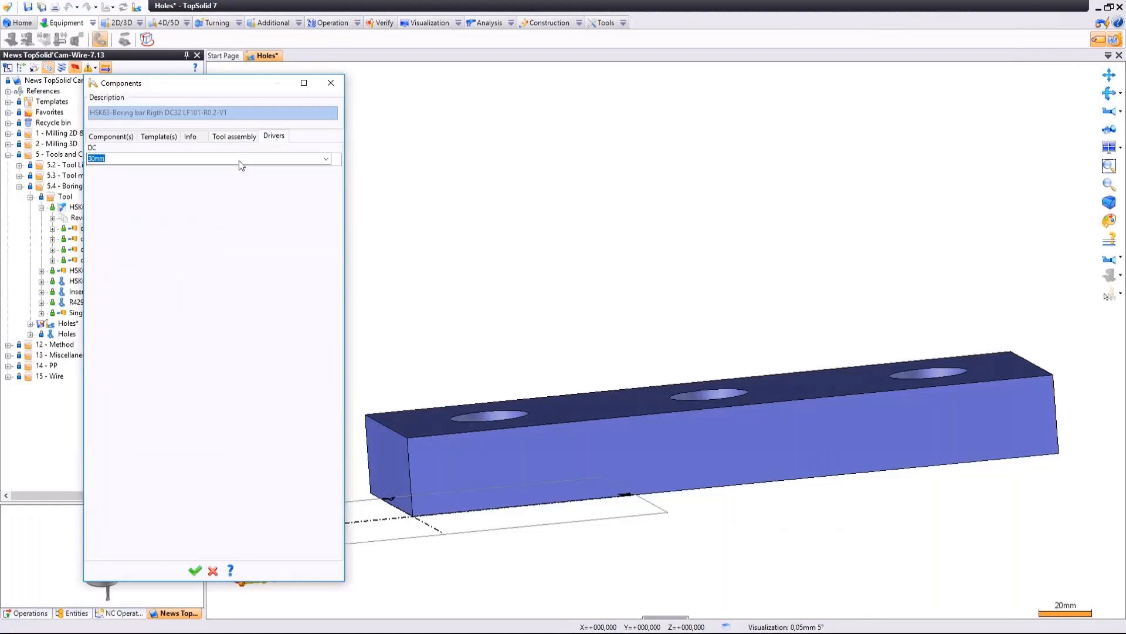
text(30,1)
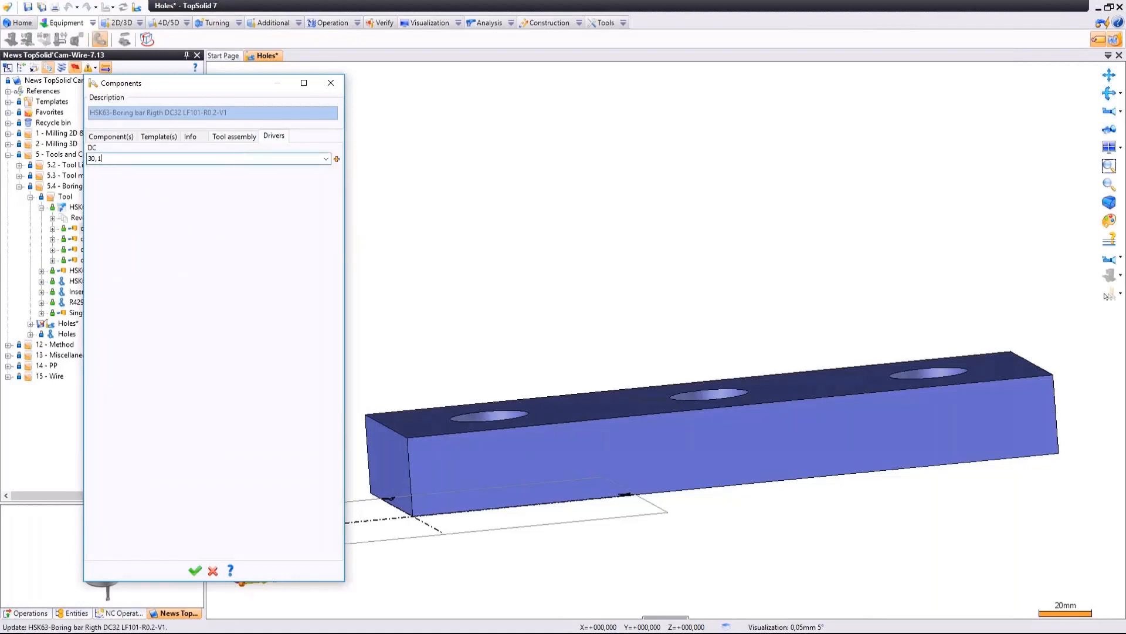
key(Return)
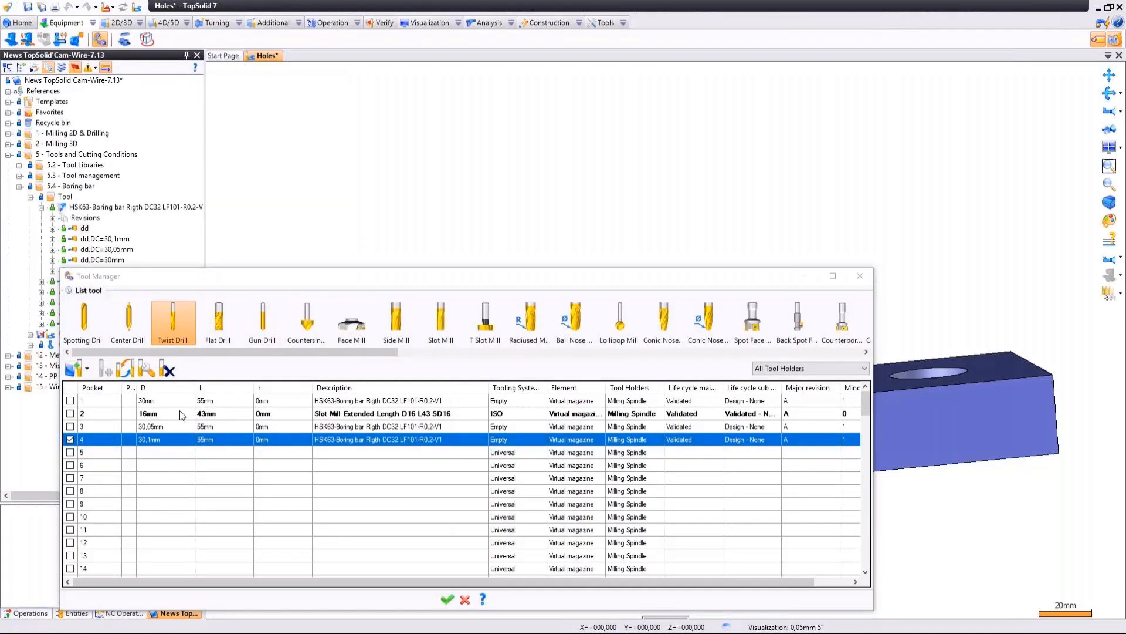
click(450, 599)
Select the cylindrical face of the hole nearest the block's origin and open the commands available for it.
mouse_move(453, 335)
middle_down()
mouse_move(472, 391)
mouse_move(445, 333)
middle_up()
click(446, 321)
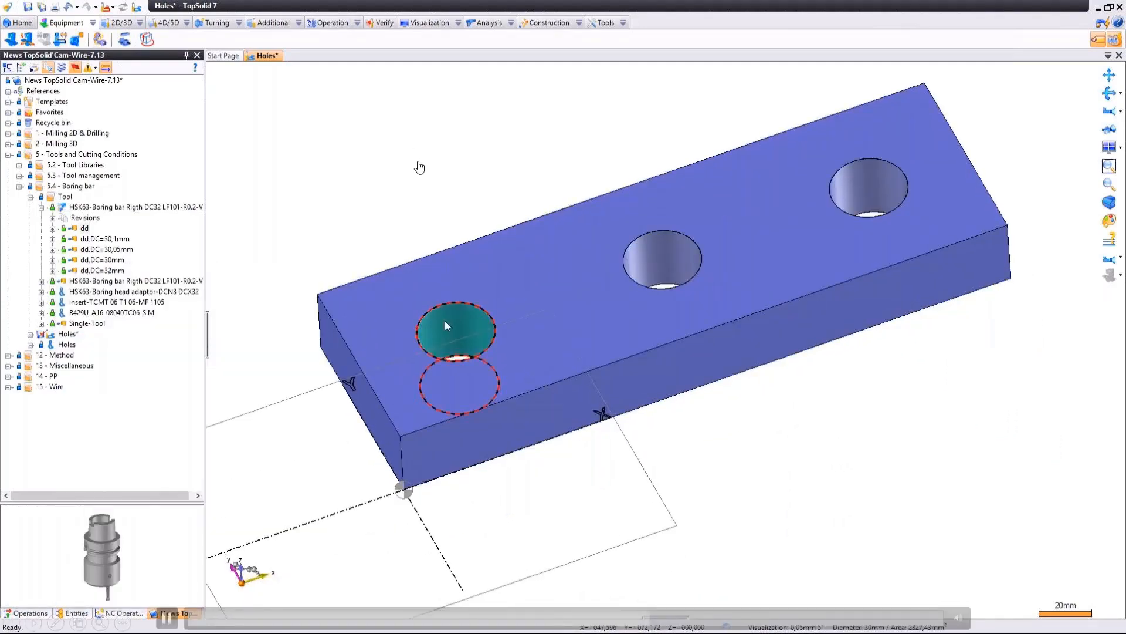
right_click(445, 326)
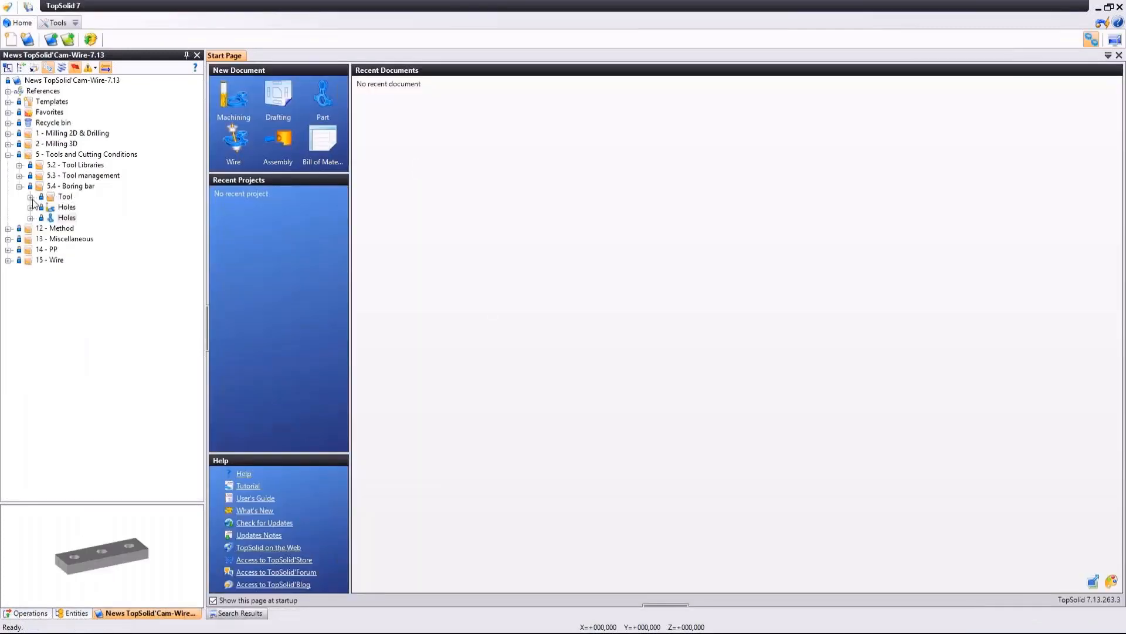
click(30, 197)
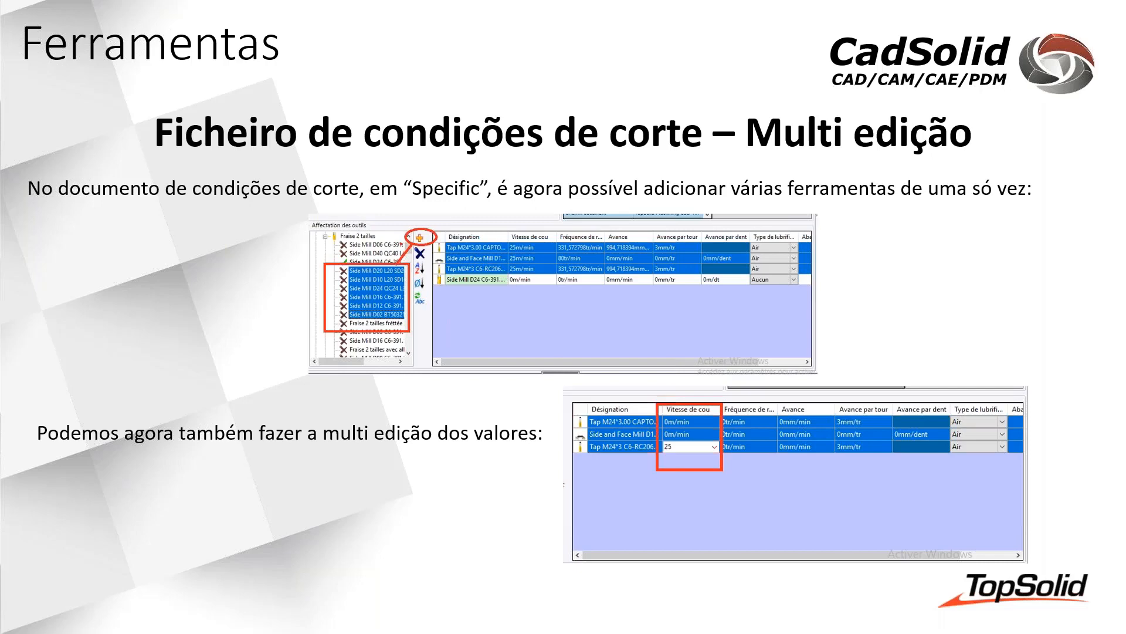
click(346, 344)
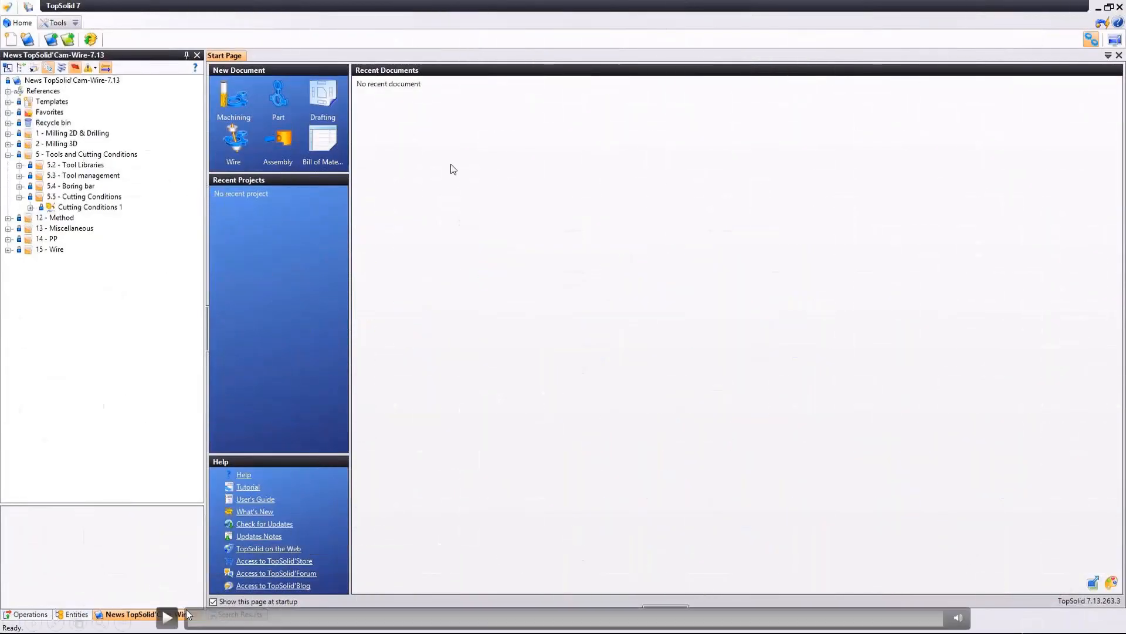
click(167, 617)
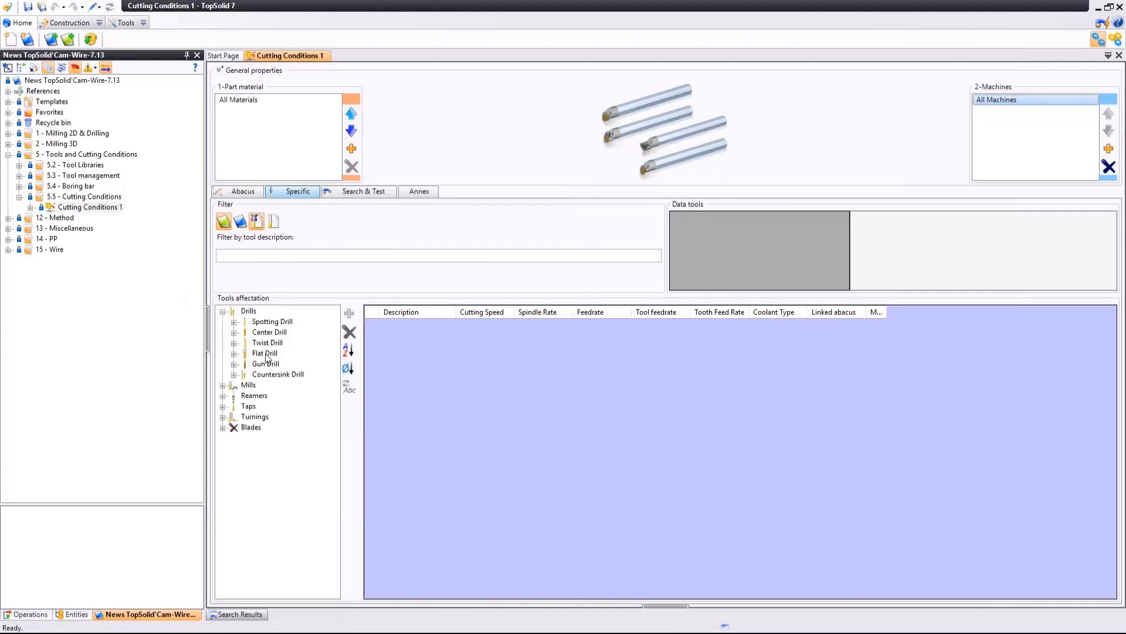
Add the flat drills from D3,3 L35 SD3,3 through D10,8 L98 together to the specific tools of the Cutting Conditions 1 document.
click(234, 354)
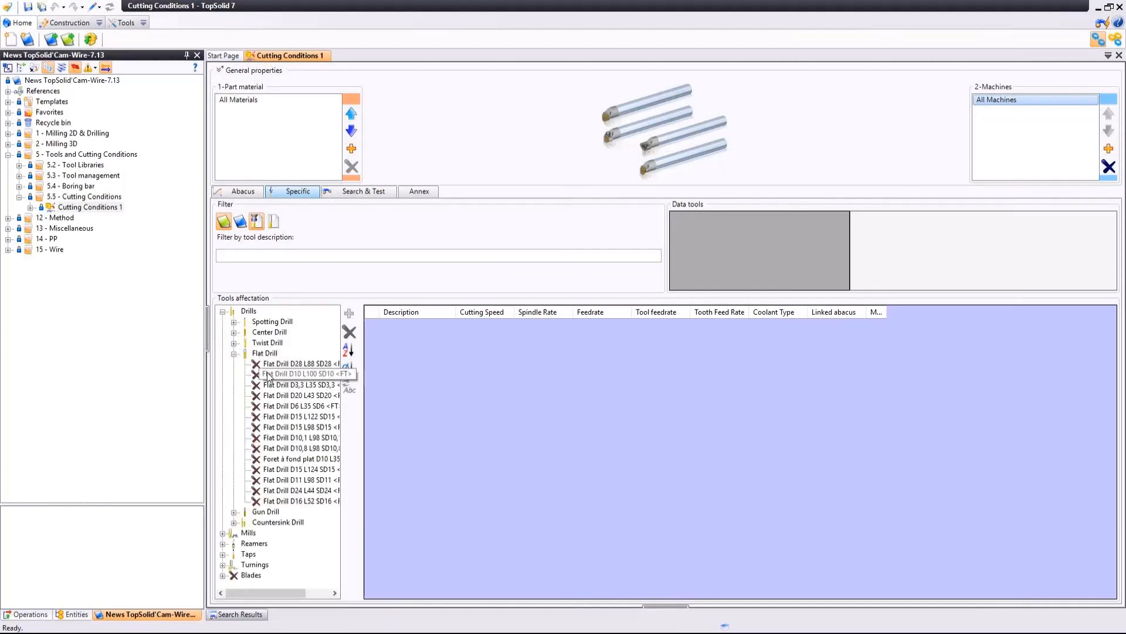
click(298, 384)
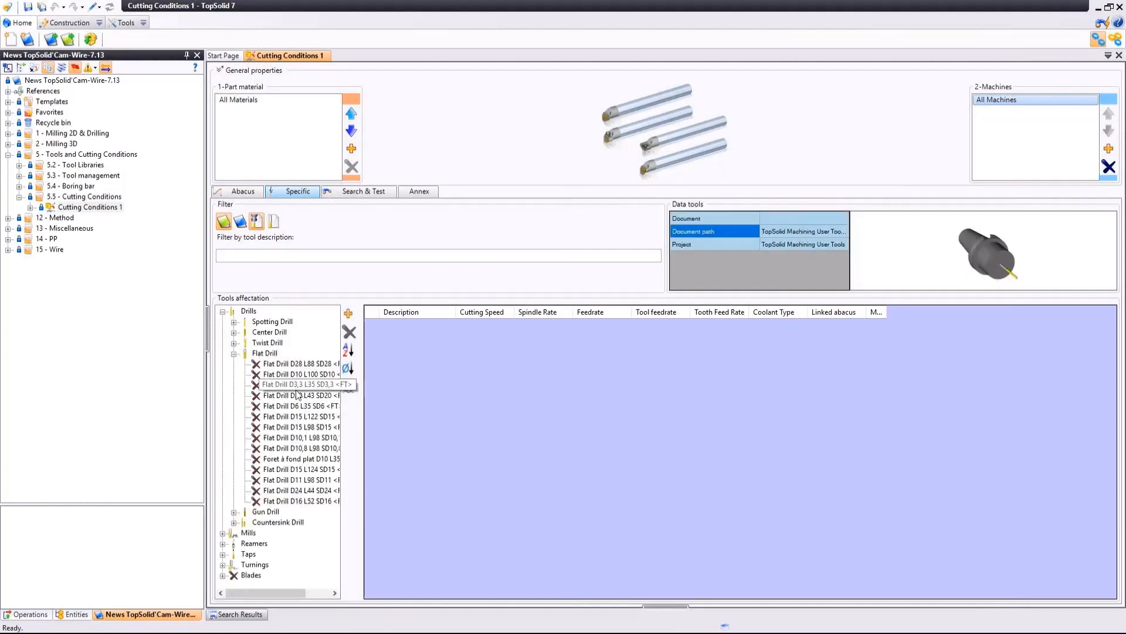
shift+click(300, 448)
click(351, 315)
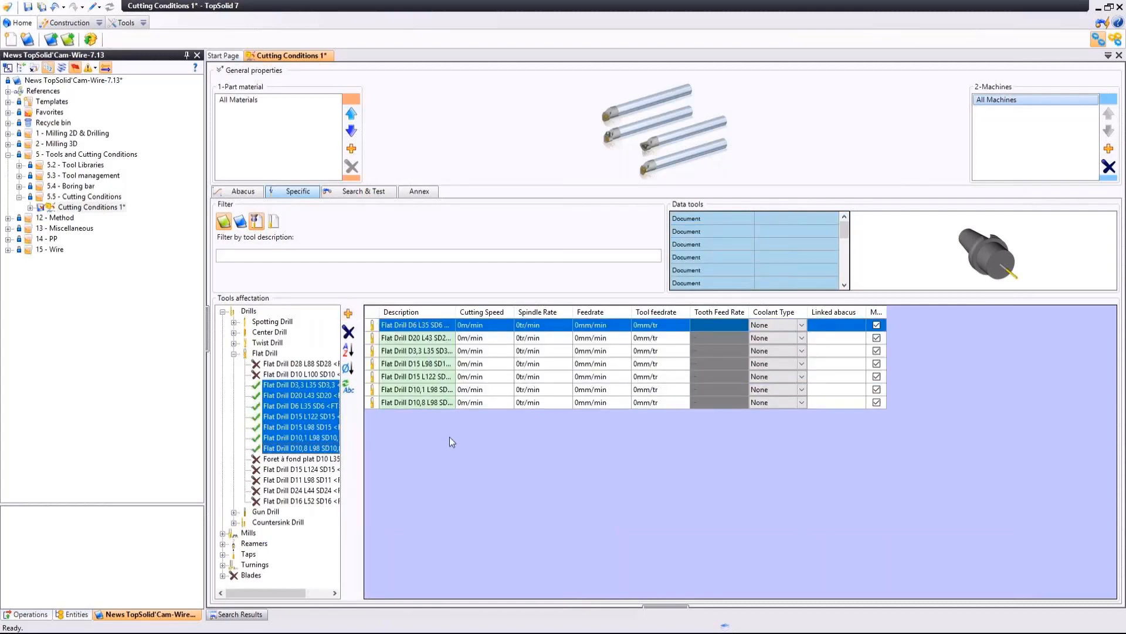
Set the cutting speed to 20 m/min for the flat drills D3,3 L35, D15 L98, D15 L122 and D10,1 L98 together.
click(488, 351)
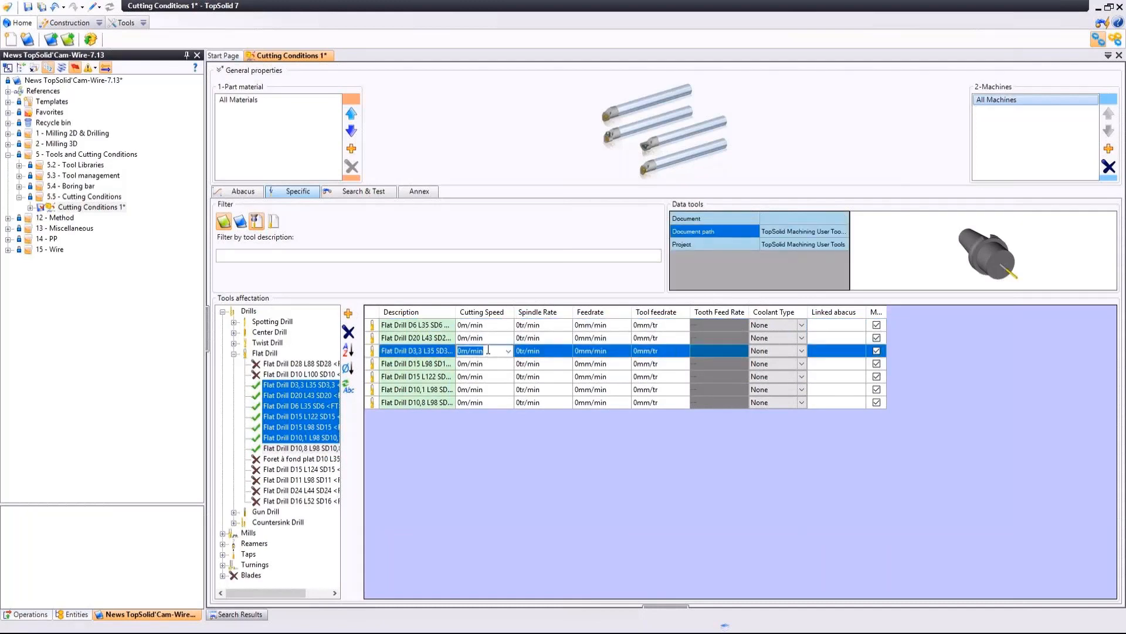
shift+click(478, 391)
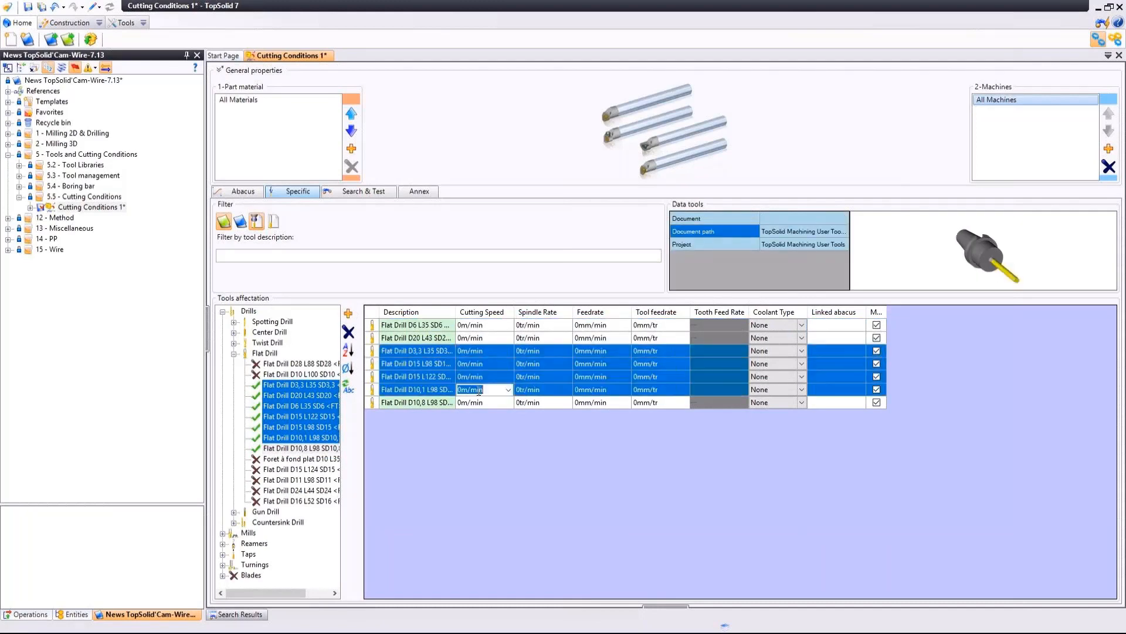
text(20)
key(Return)
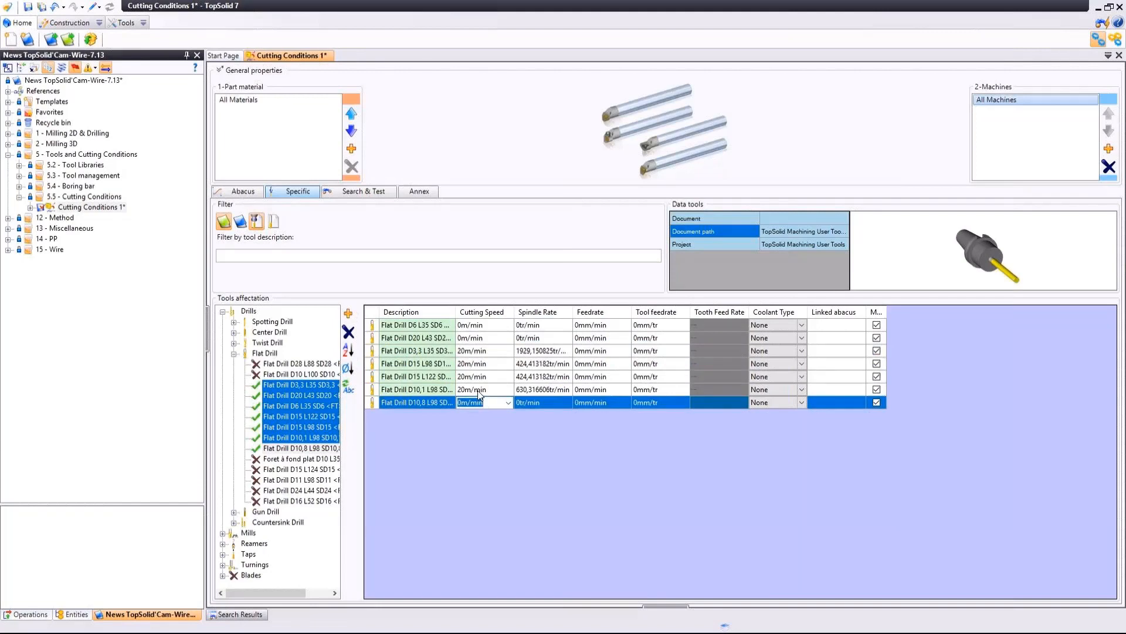
Set the tool feedrate to 0,123 mm/tr for all flat drills from D20 L43 through D10,1 L98 in the list.
click(594, 338)
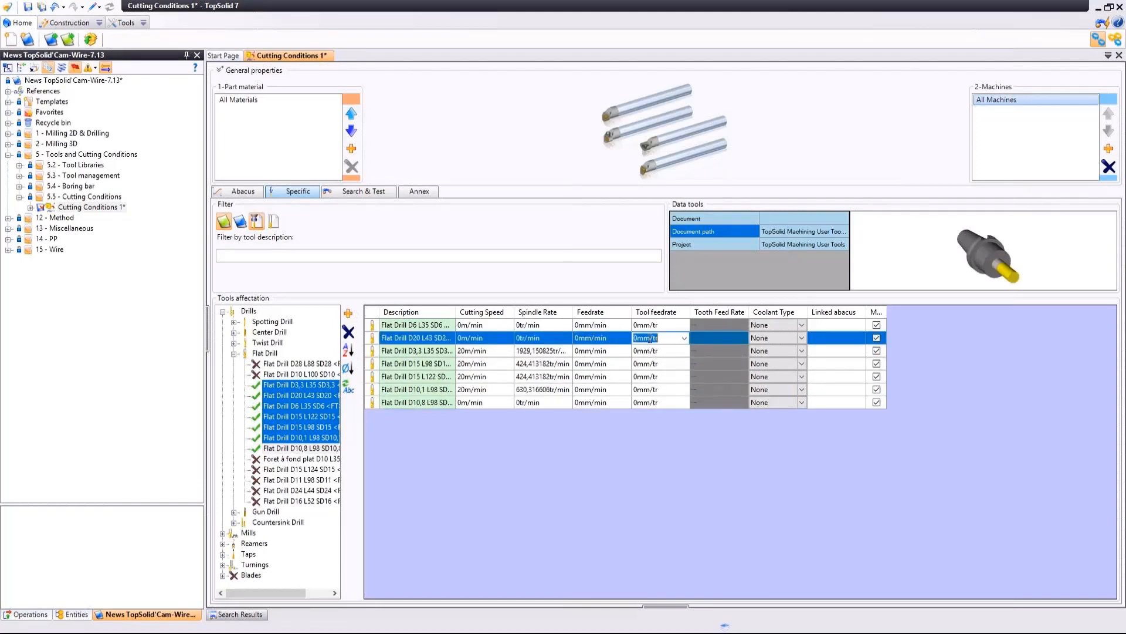
click(647, 340)
shift+click(649, 390)
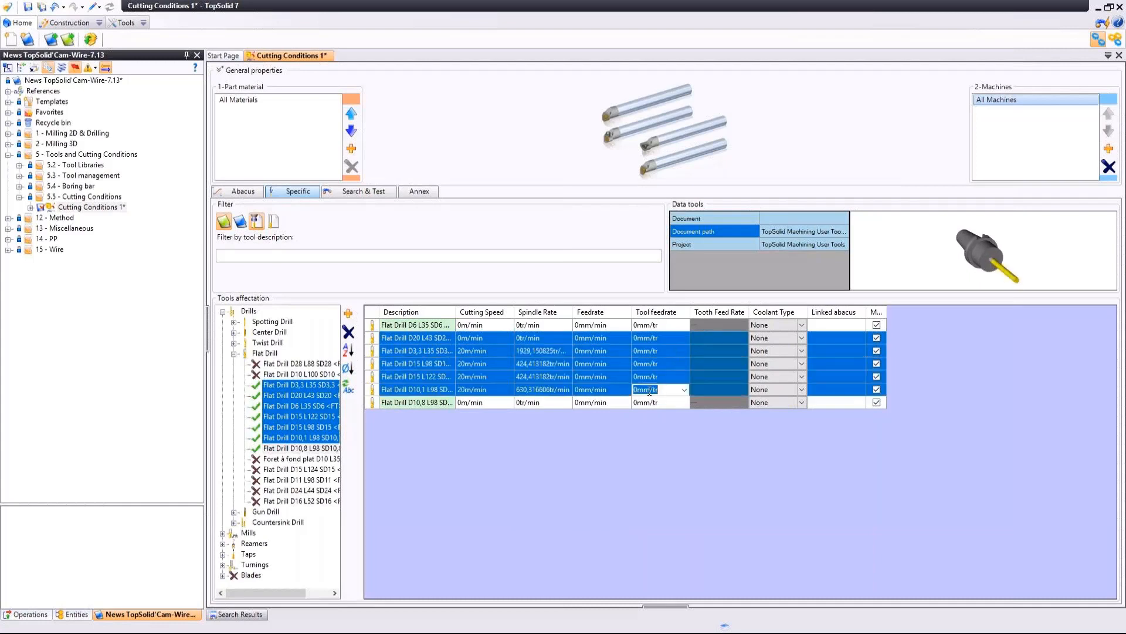
text(0,123)
key(Return)
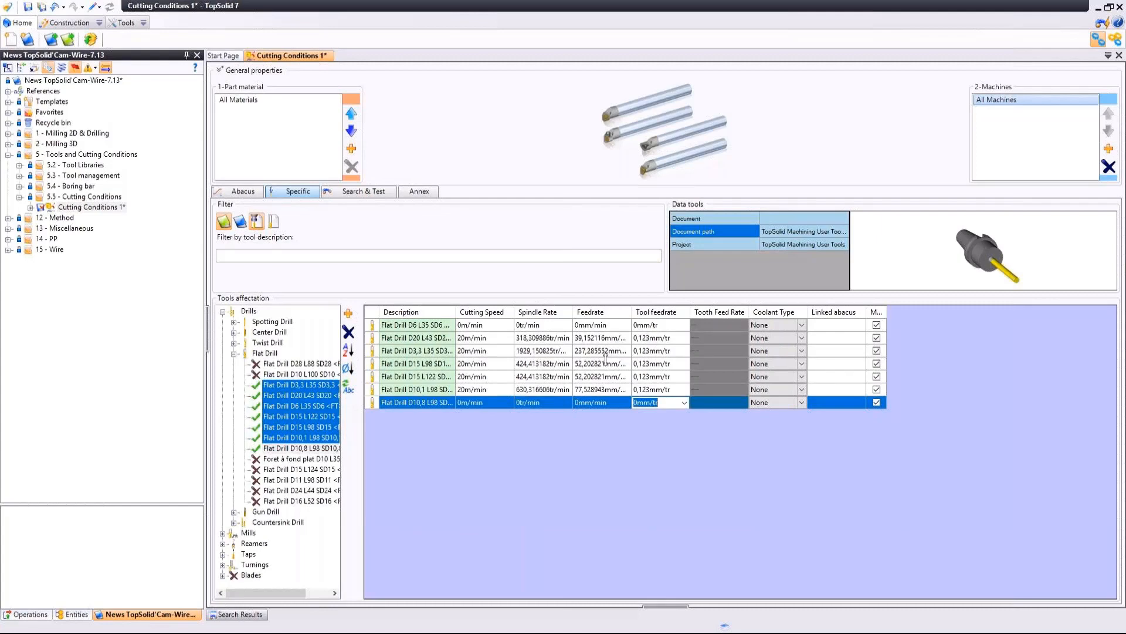
click(323, 272)
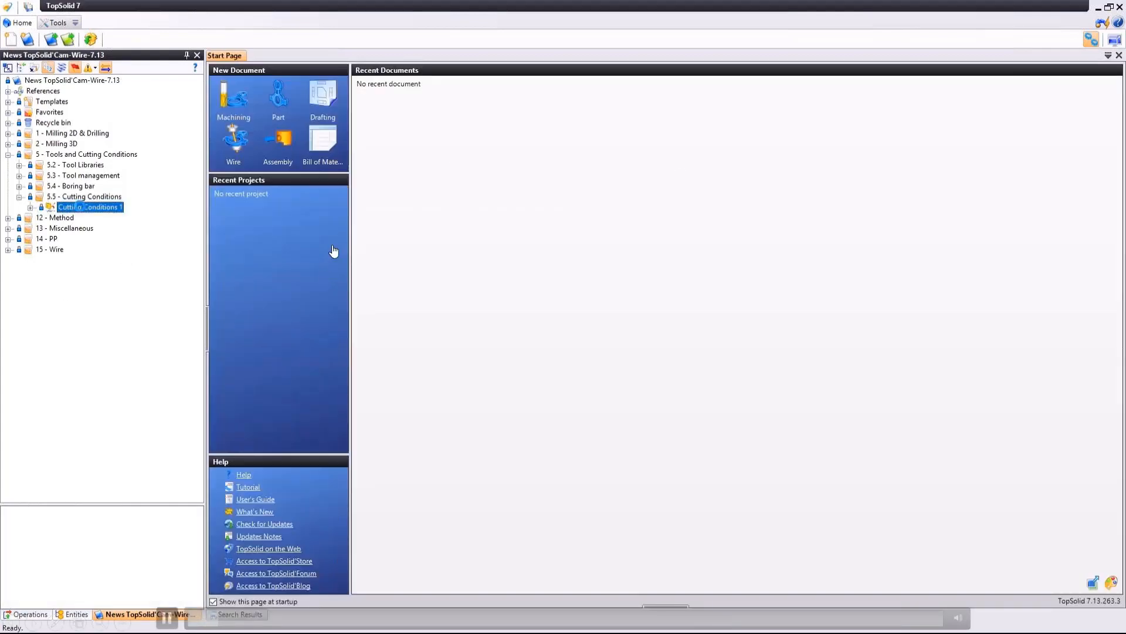
key(Right)
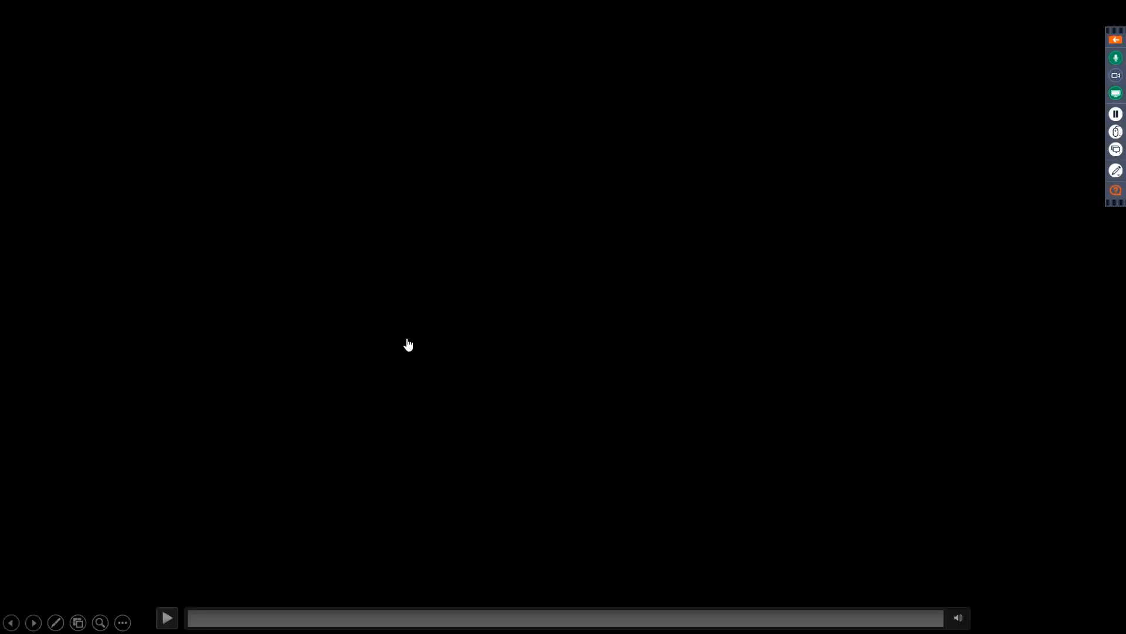
click(409, 345)
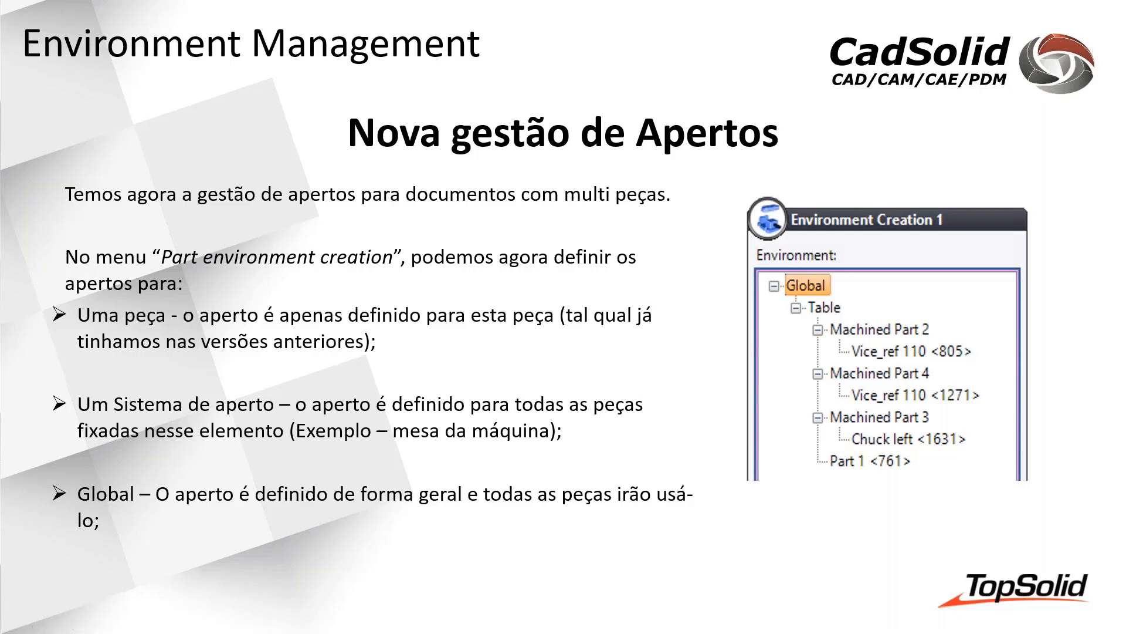
click(347, 337)
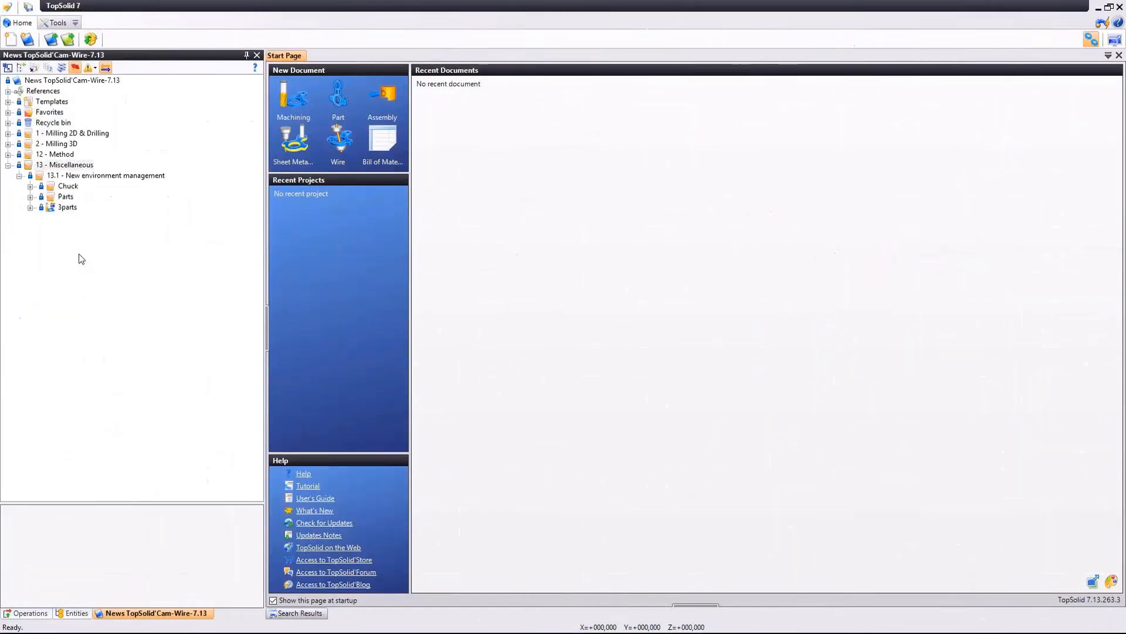
click(167, 617)
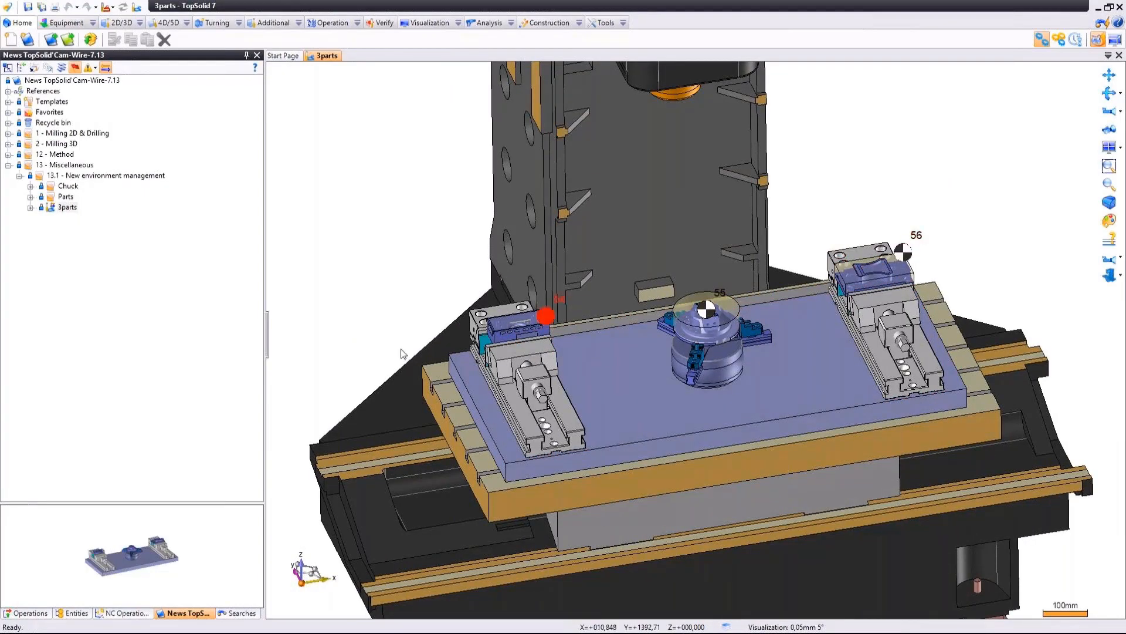
Show the NC operations of the 3parts document and locate Machined Parts 2, 3 and 4 on the machine table.
click(113, 613)
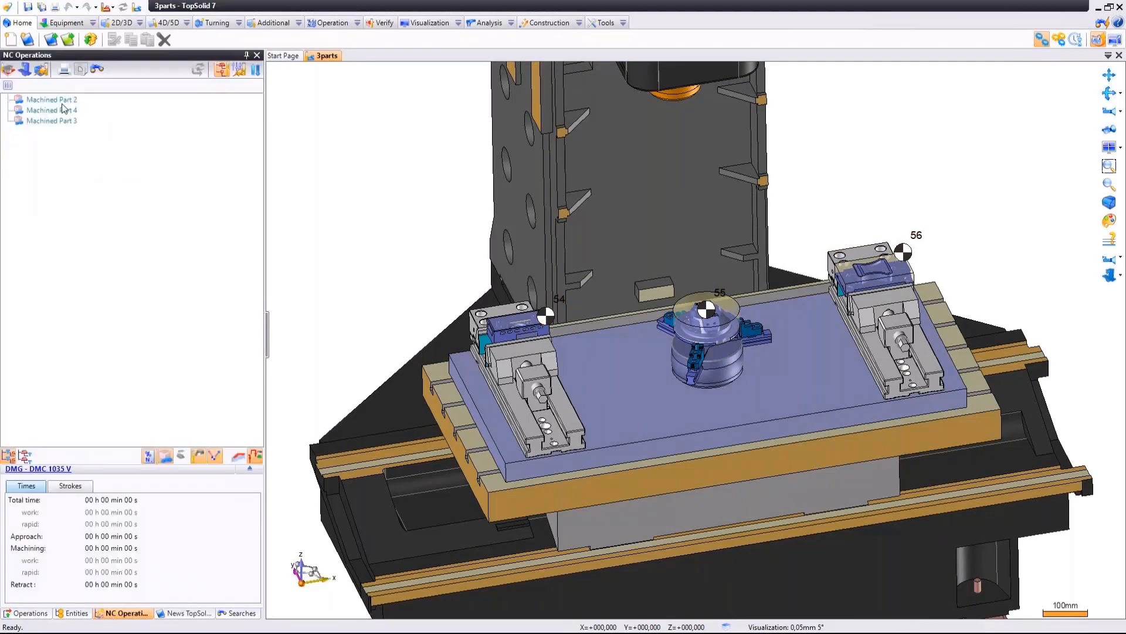
click(62, 104)
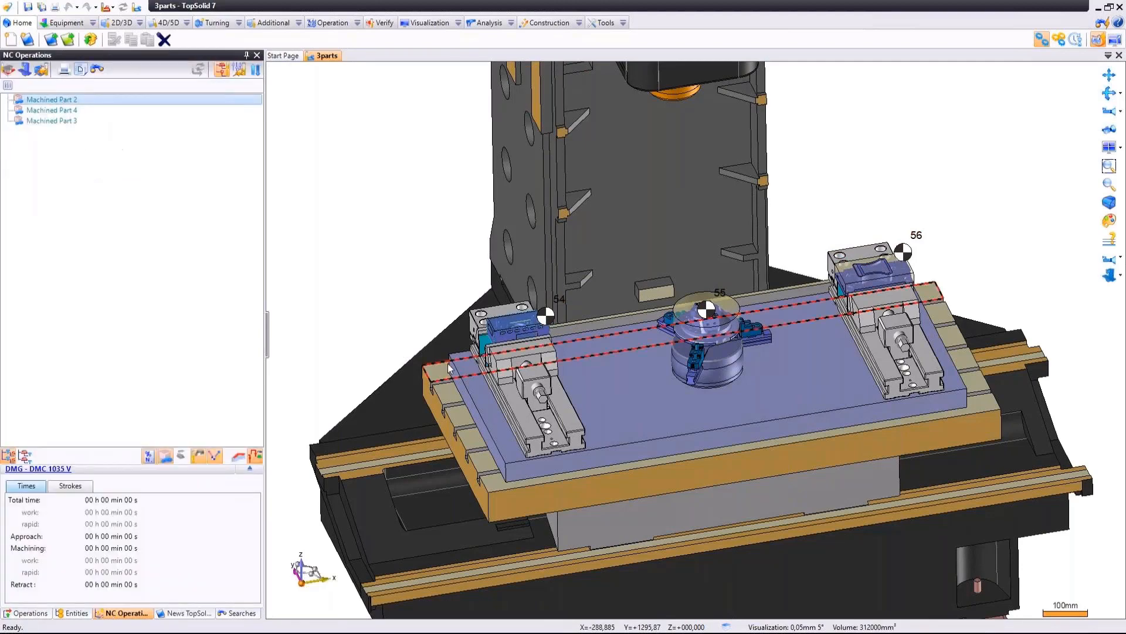
click(53, 121)
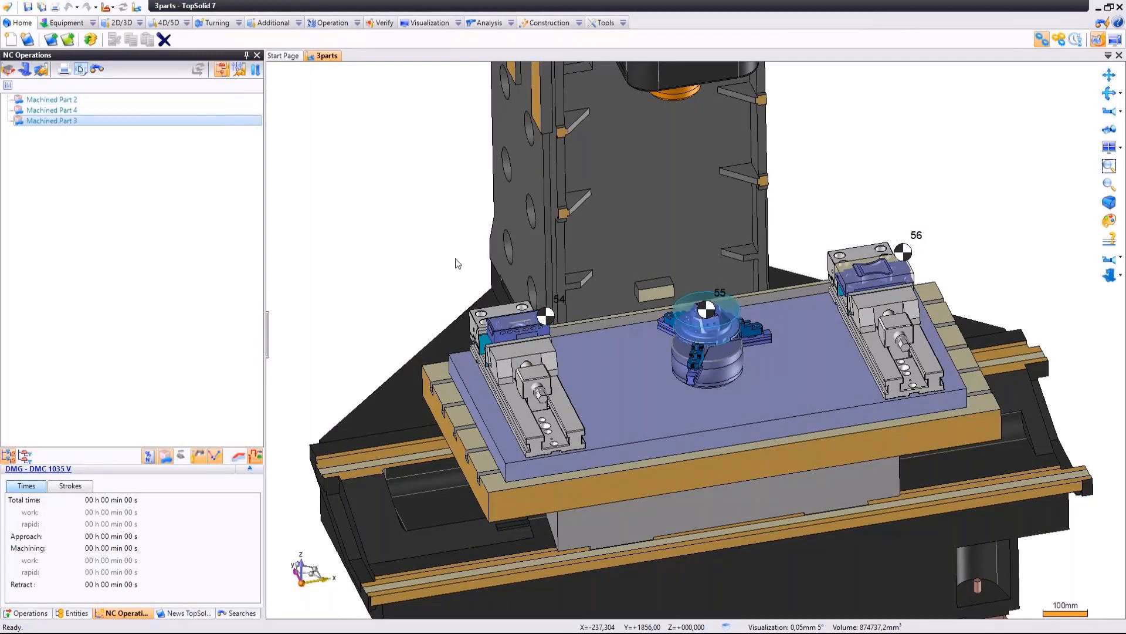
click(65, 112)
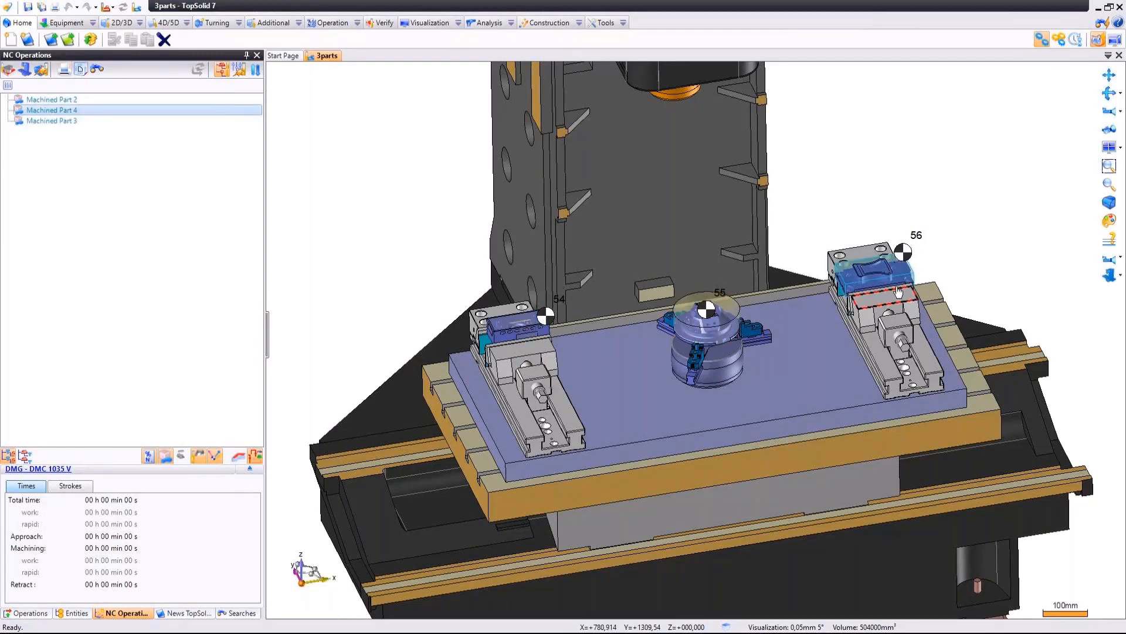
click(160, 169)
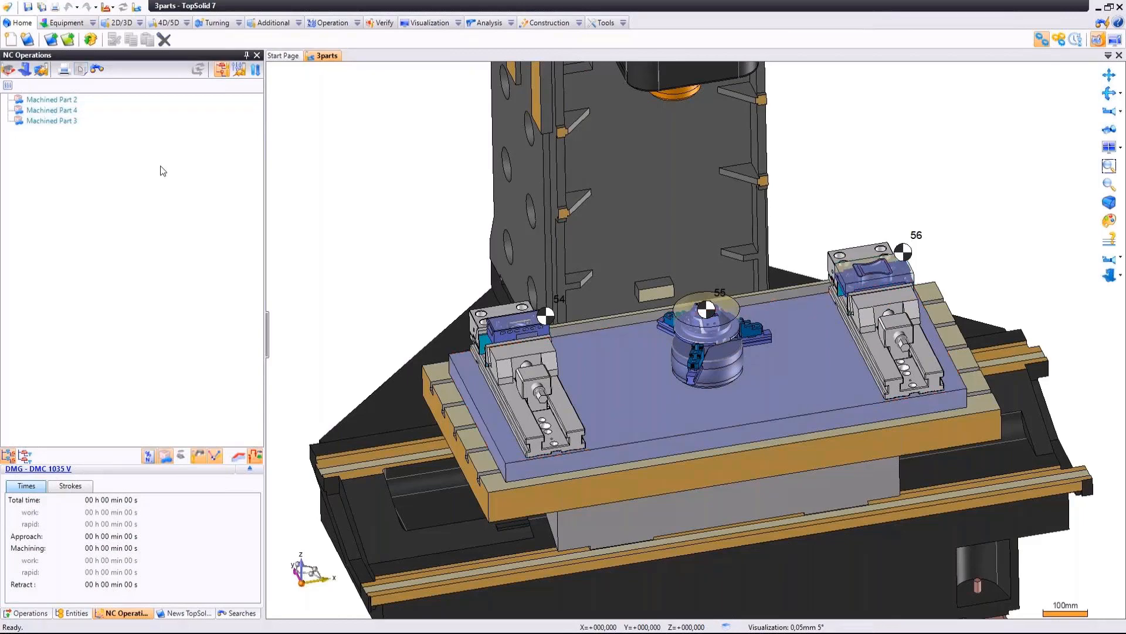
Start Part Environment Creation and go through the Global, Table and machined part levels of its environment tree.
click(67, 23)
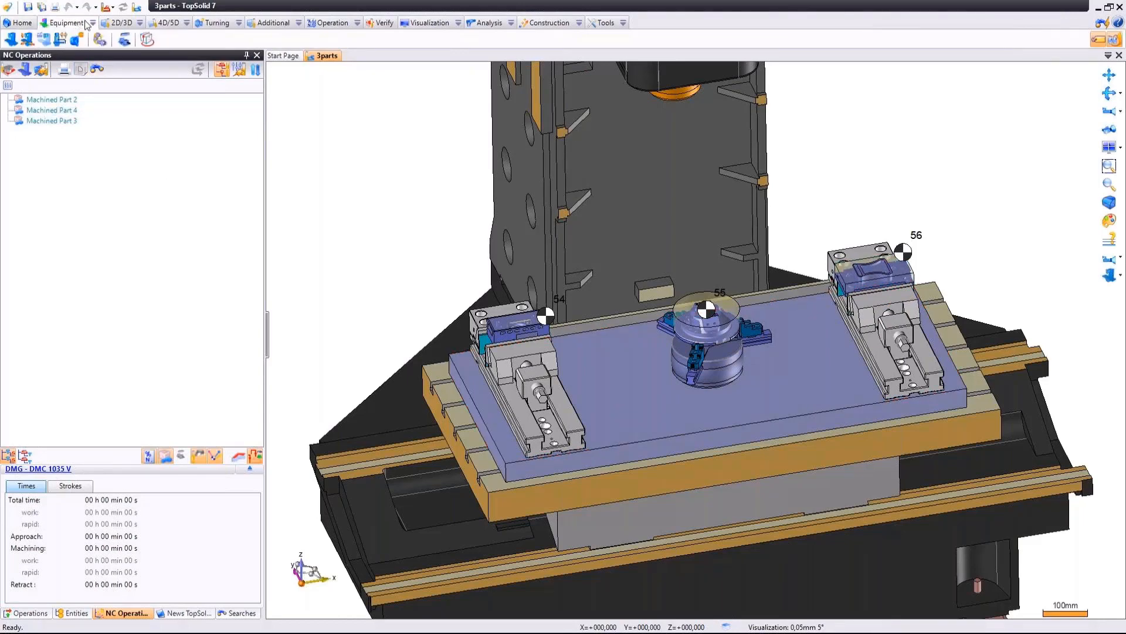
click(124, 40)
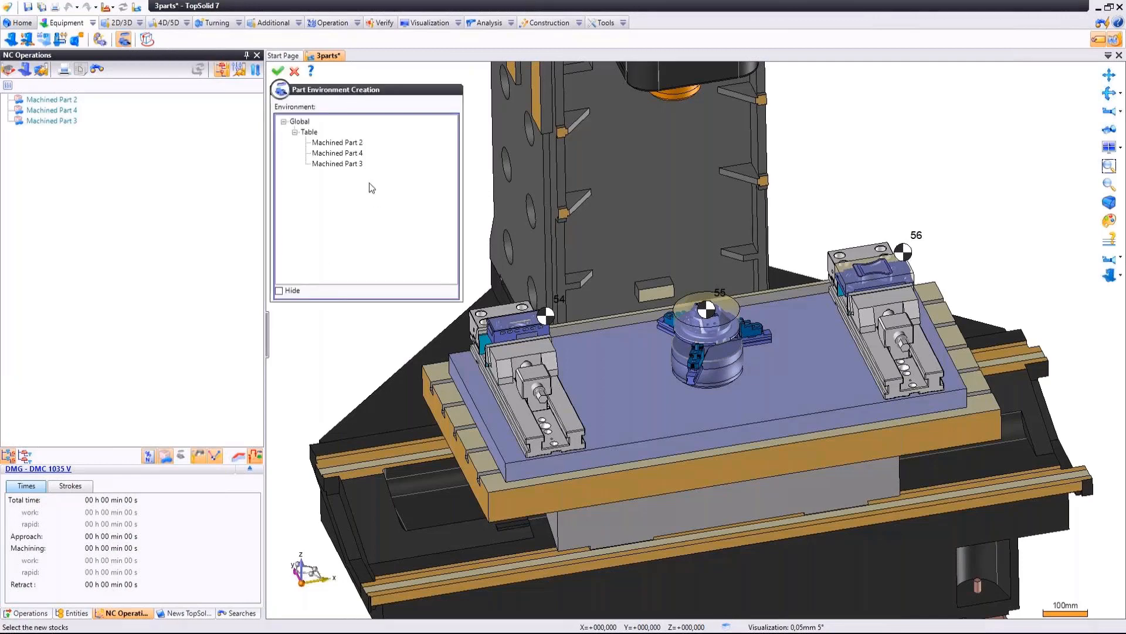
click(307, 123)
click(310, 133)
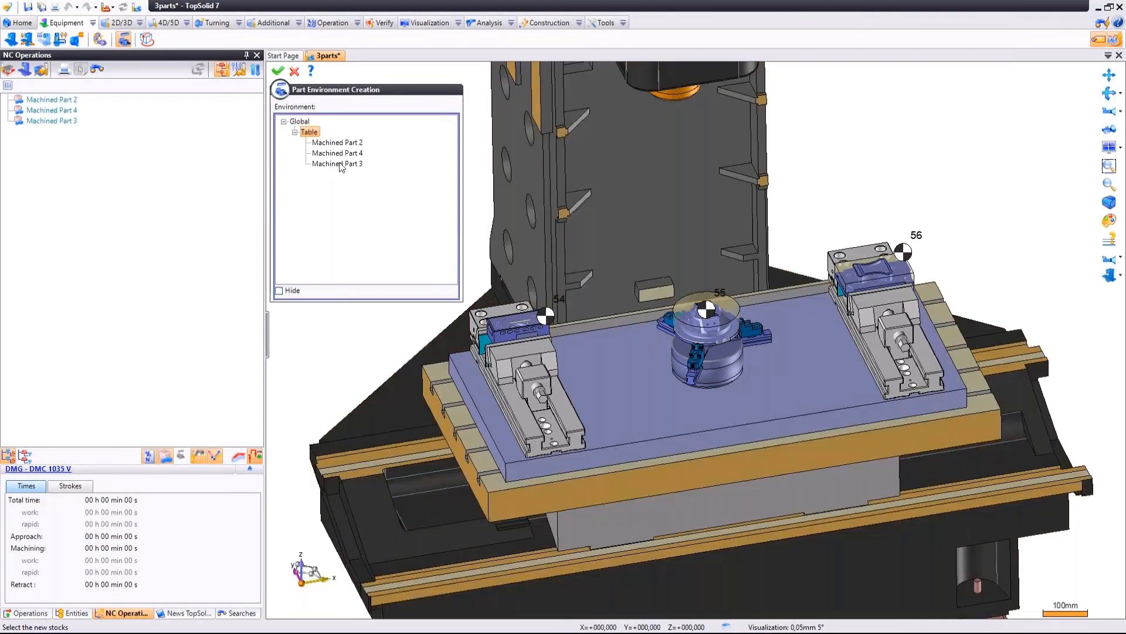
click(334, 143)
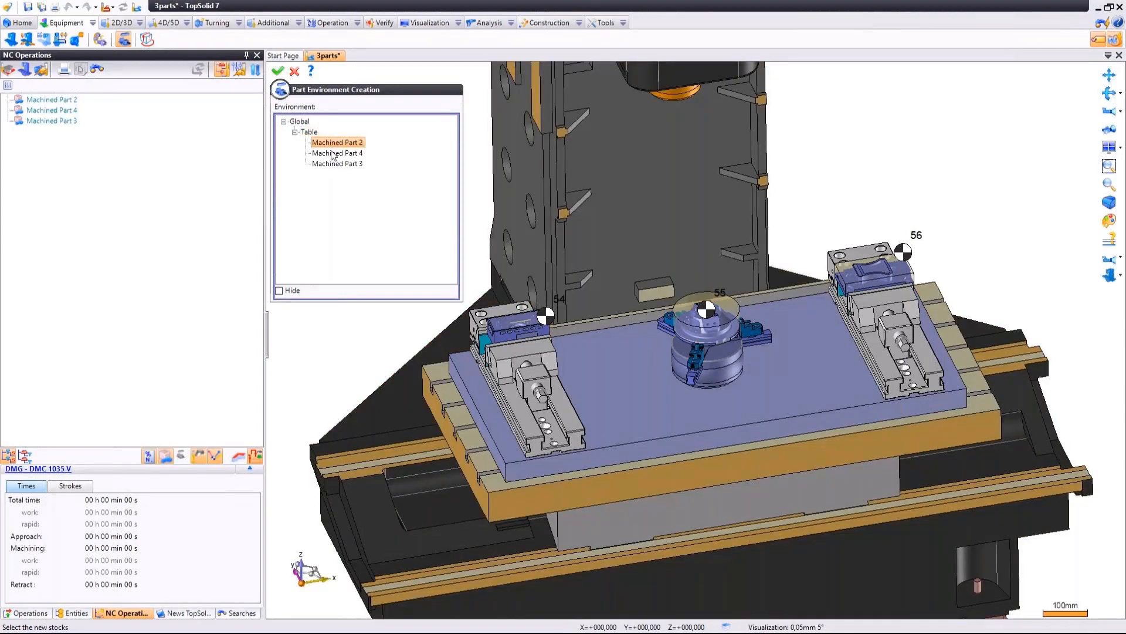
click(336, 164)
click(334, 153)
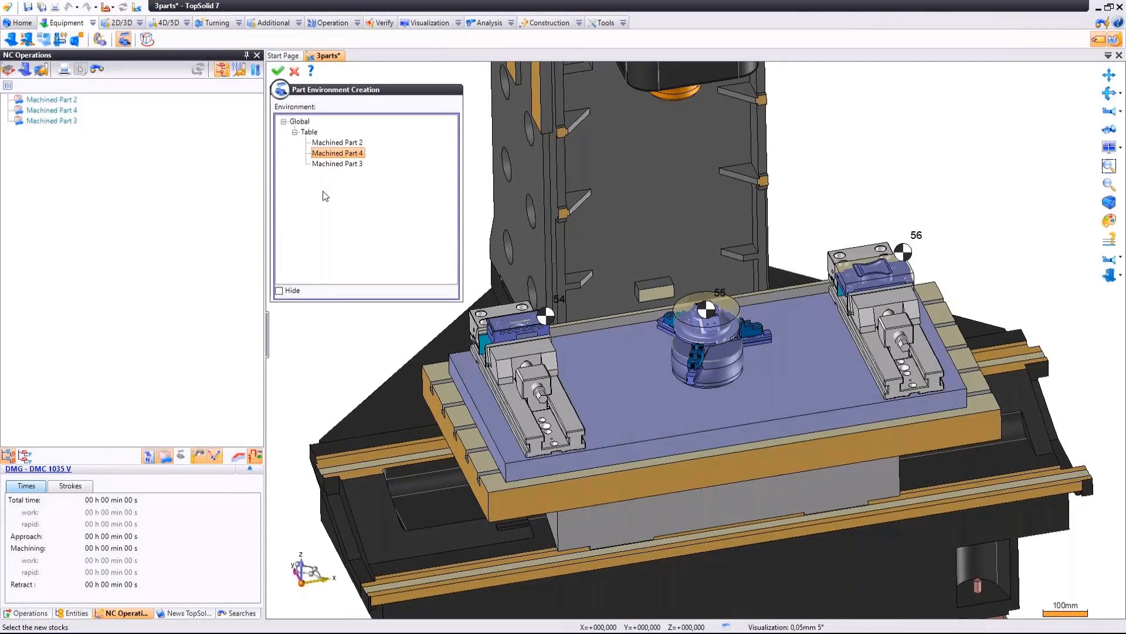
key(Up)
key(Up)
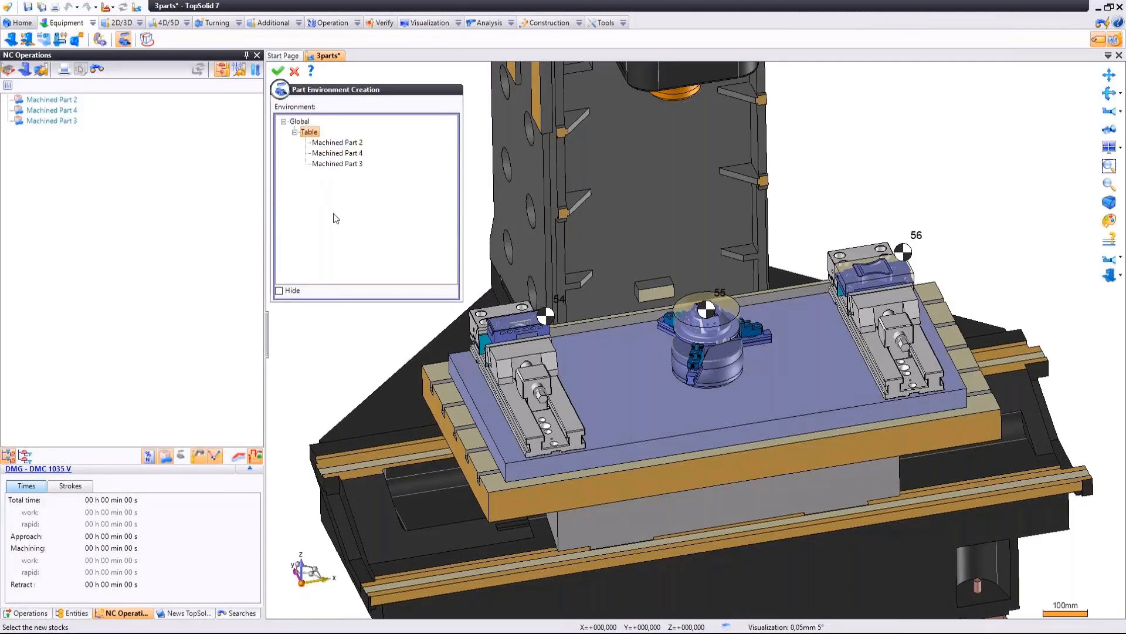
Add the base plate, both vices and the chuck to the environment at the Global level.
click(655, 420)
click(322, 175)
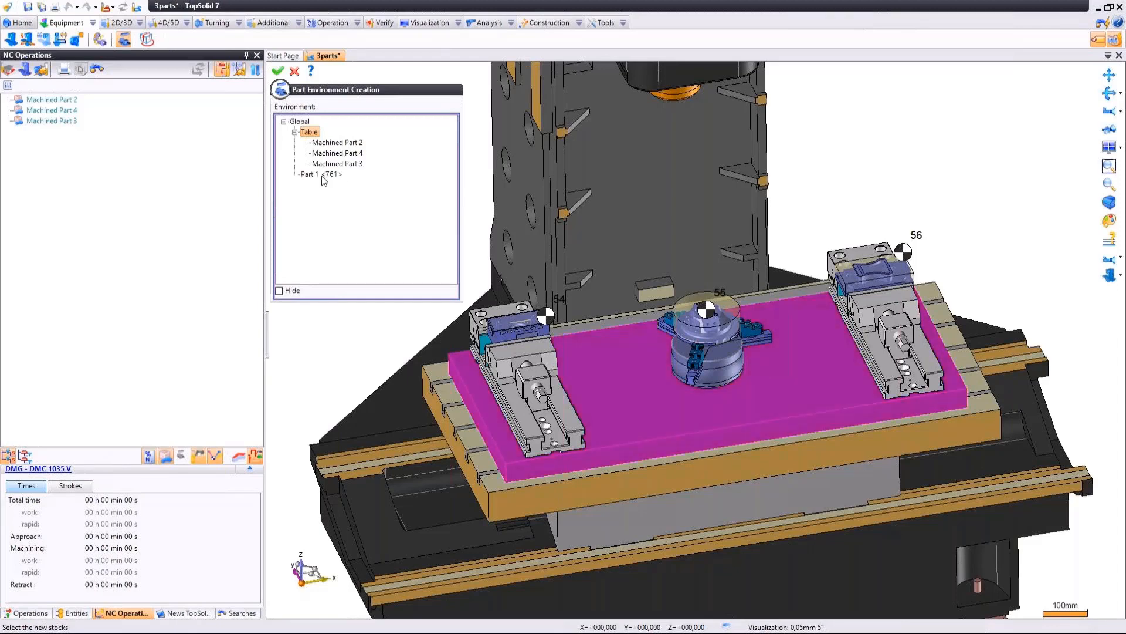
click(295, 132)
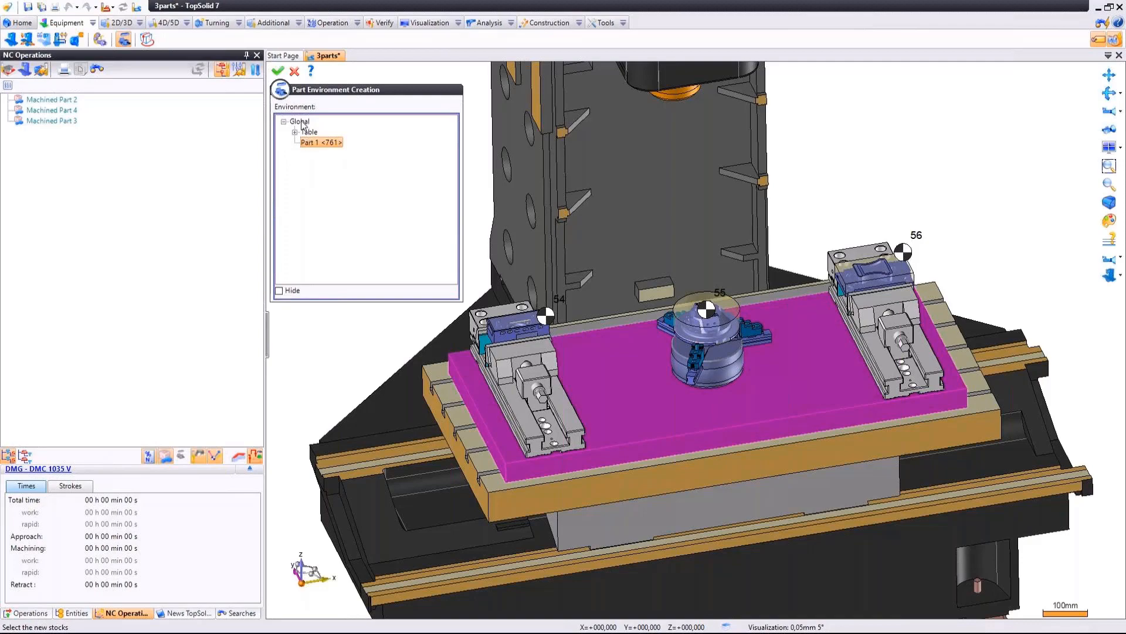
click(295, 132)
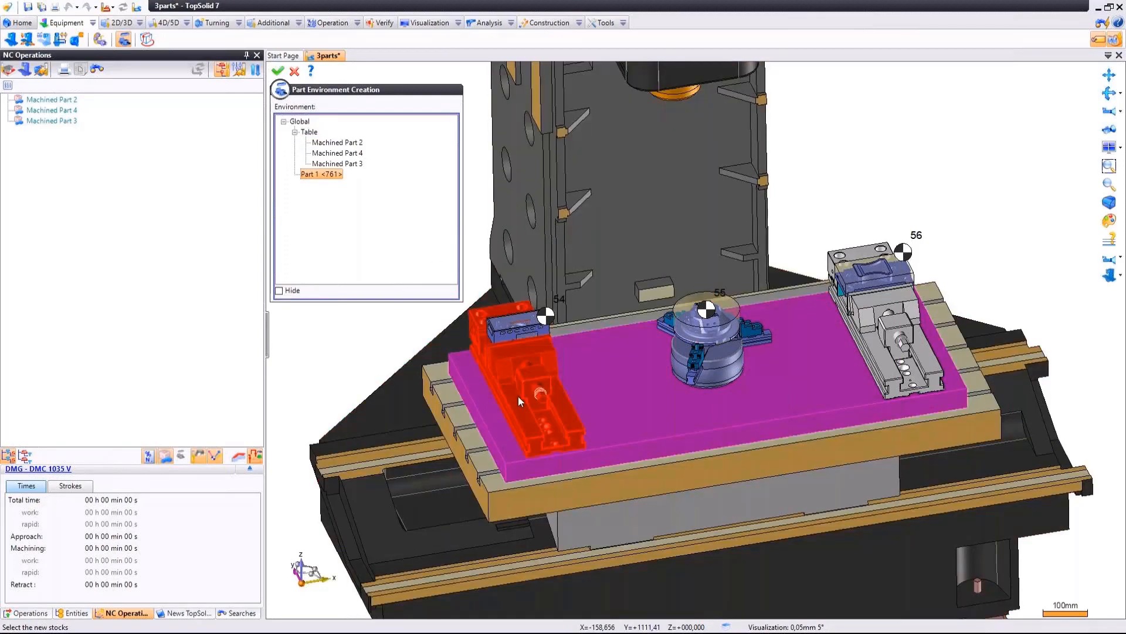
click(520, 395)
click(686, 376)
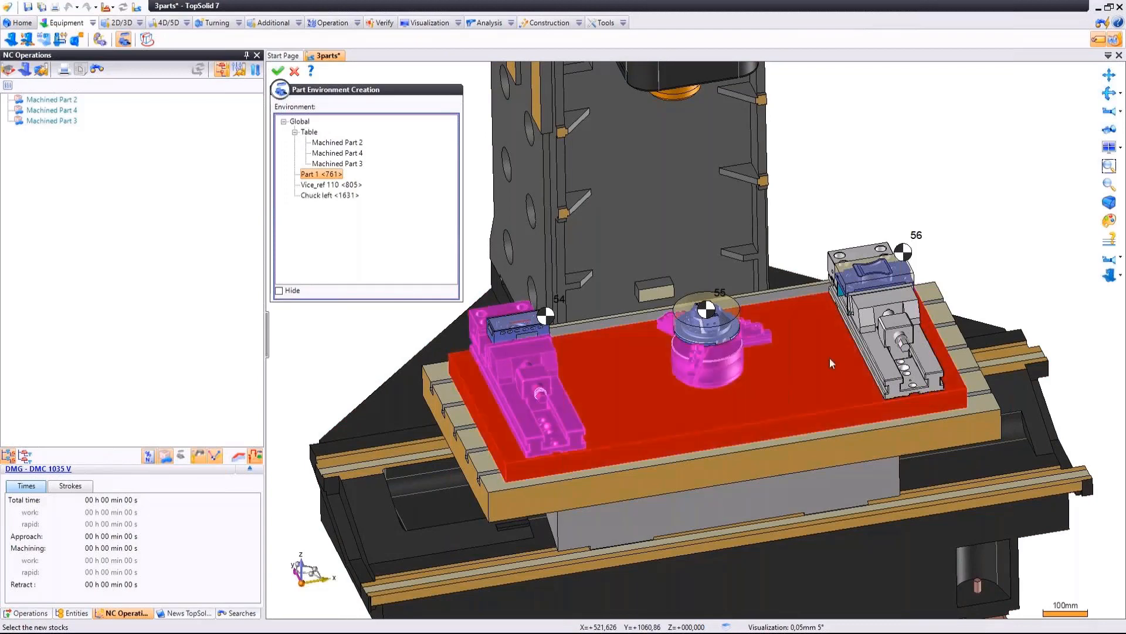
click(876, 359)
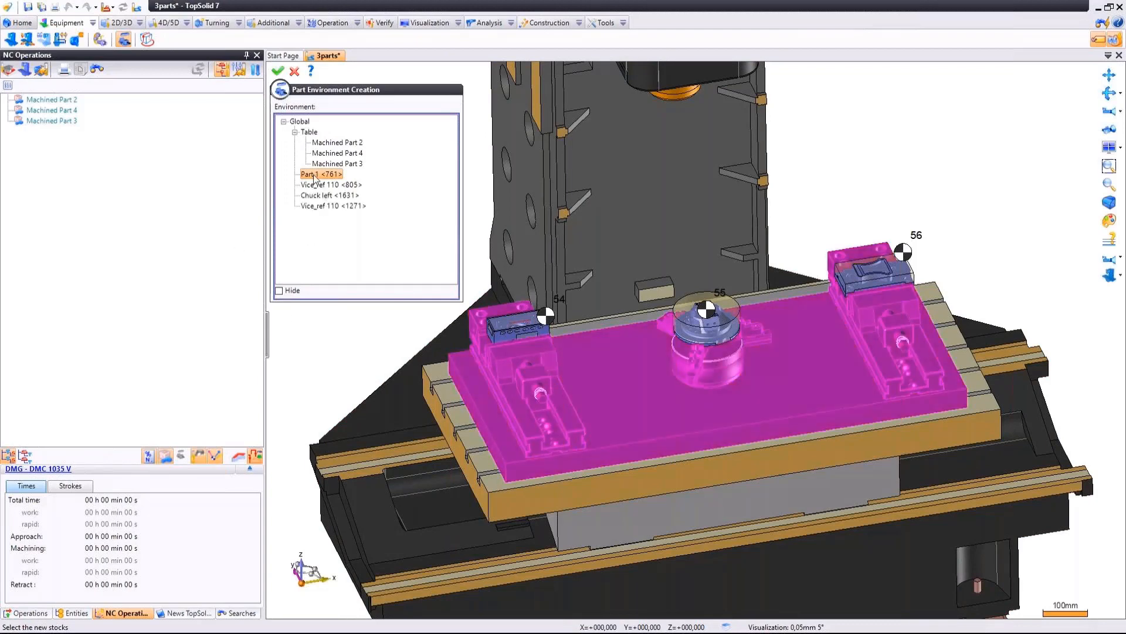
Move the base plate, Part 1, to the Table level and assign the vice Vice_ref 110 <805> to Machined Part 2.
click(310, 132)
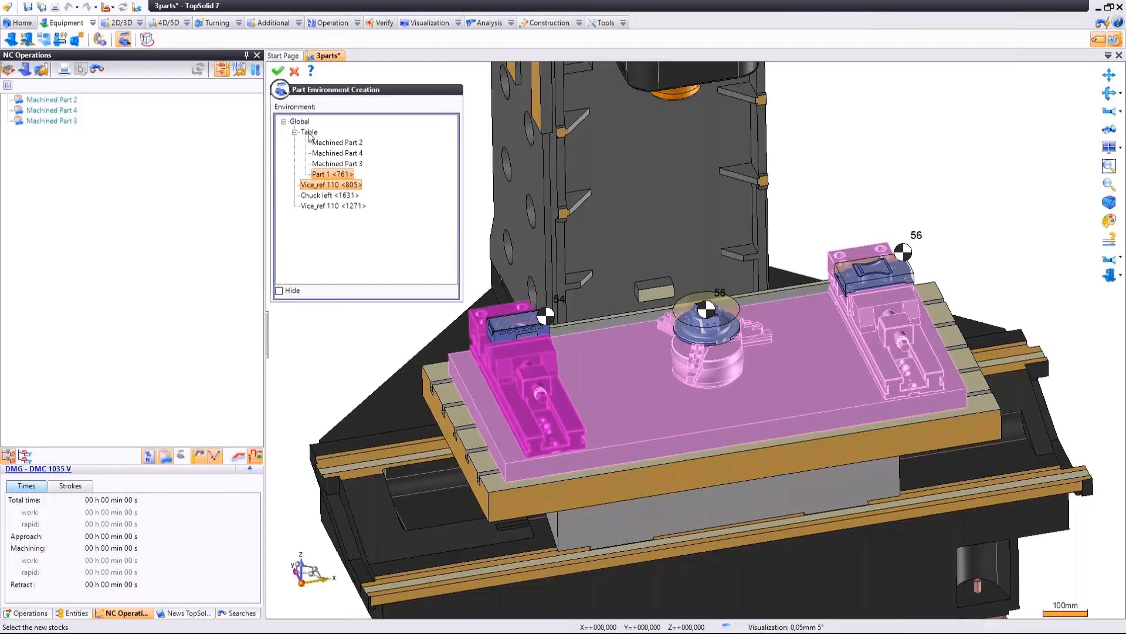
click(310, 133)
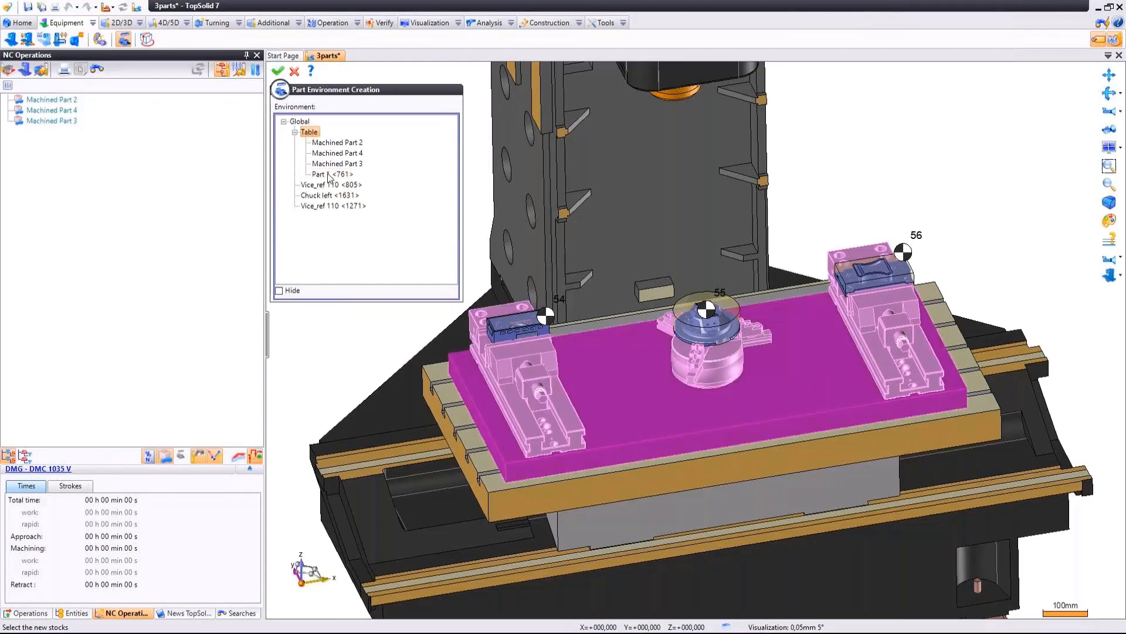
click(317, 186)
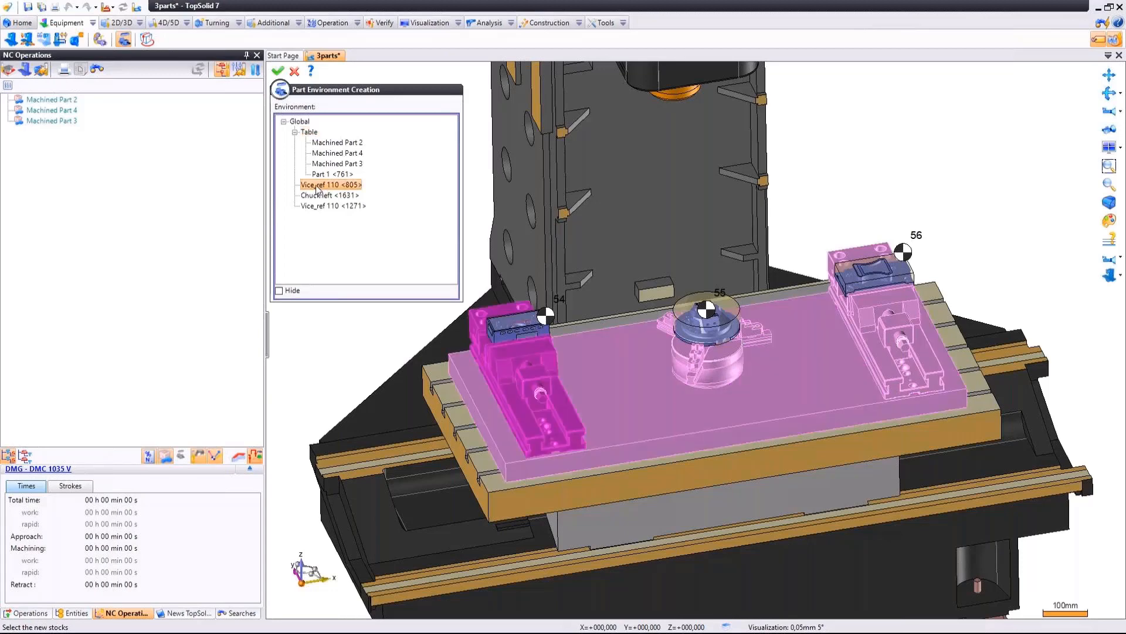
click(339, 145)
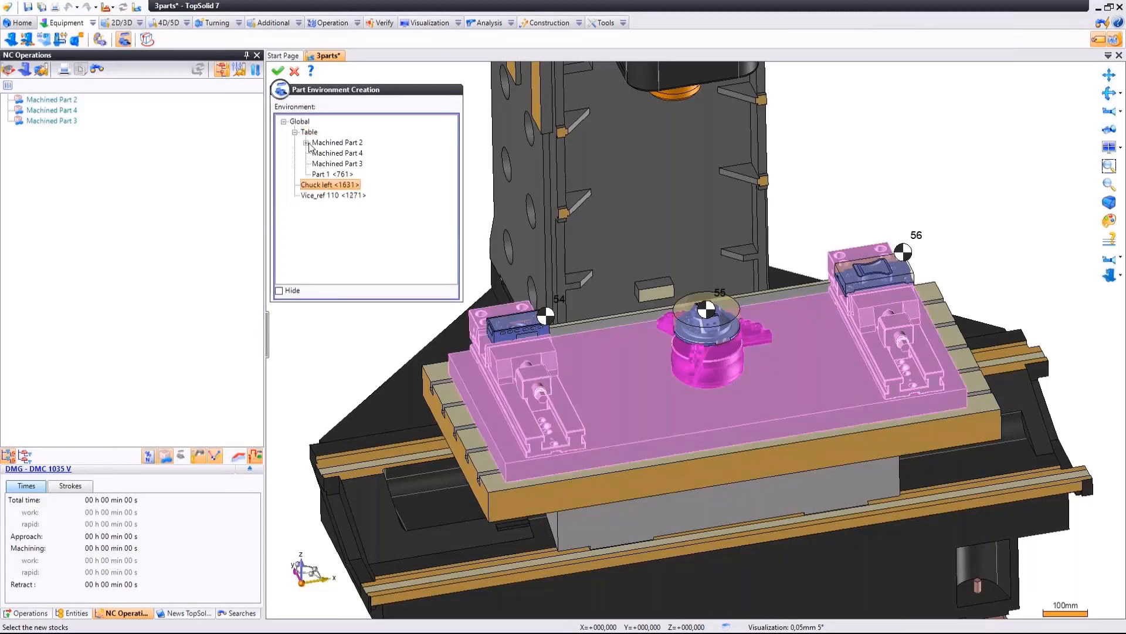
click(340, 145)
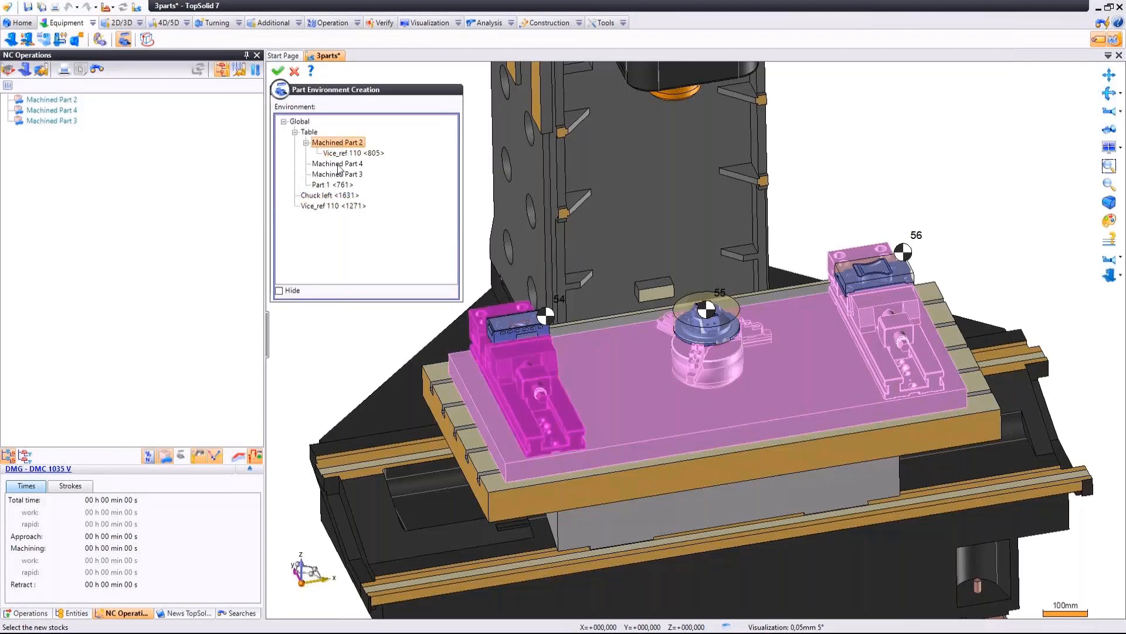
Assign the chuck, Chuck left <1631>, to Machined Part 3 in the environment tree.
click(338, 165)
click(338, 184)
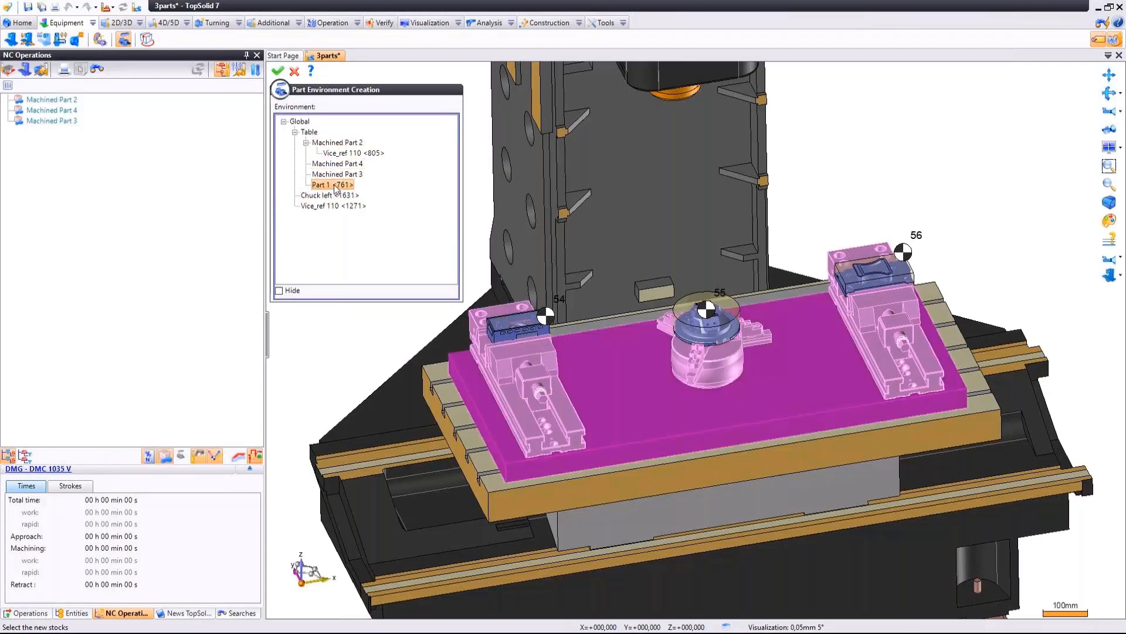
click(314, 198)
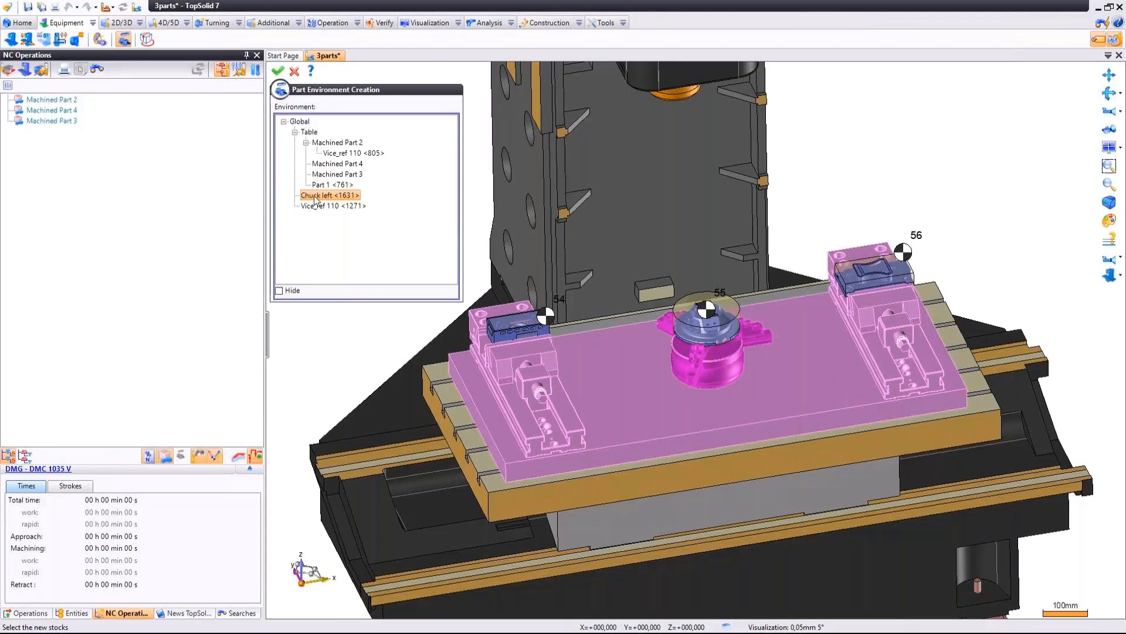
drag(314, 199, 342, 176)
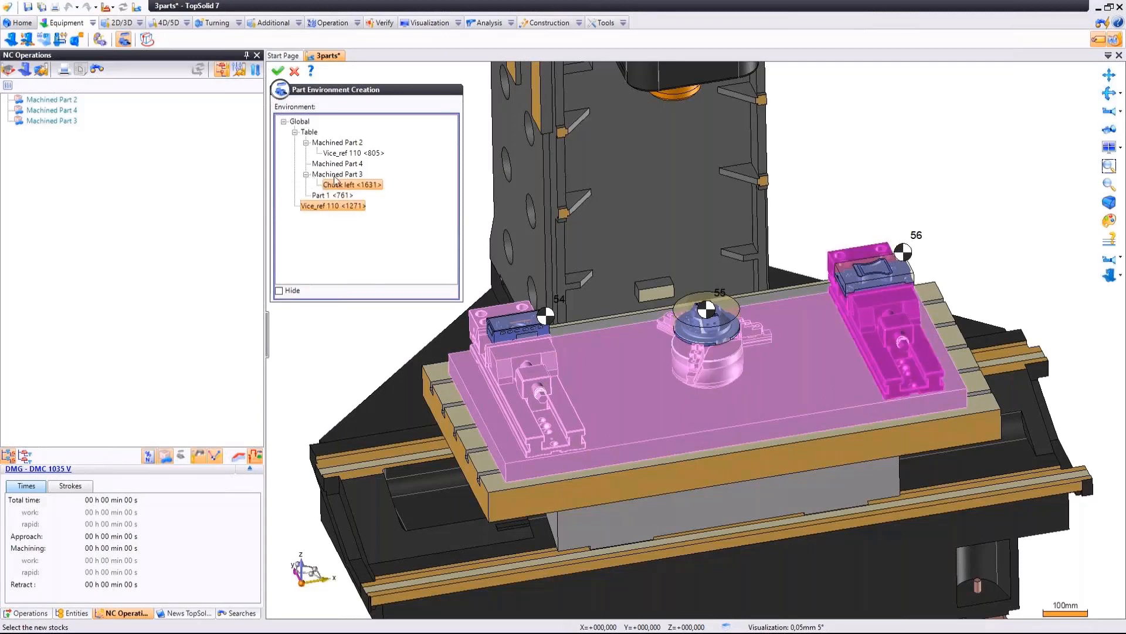
Assign the remaining vice, Vice_ref 110 <1271>, to Machined Part 4 and expand that part in the environment tree.
click(340, 175)
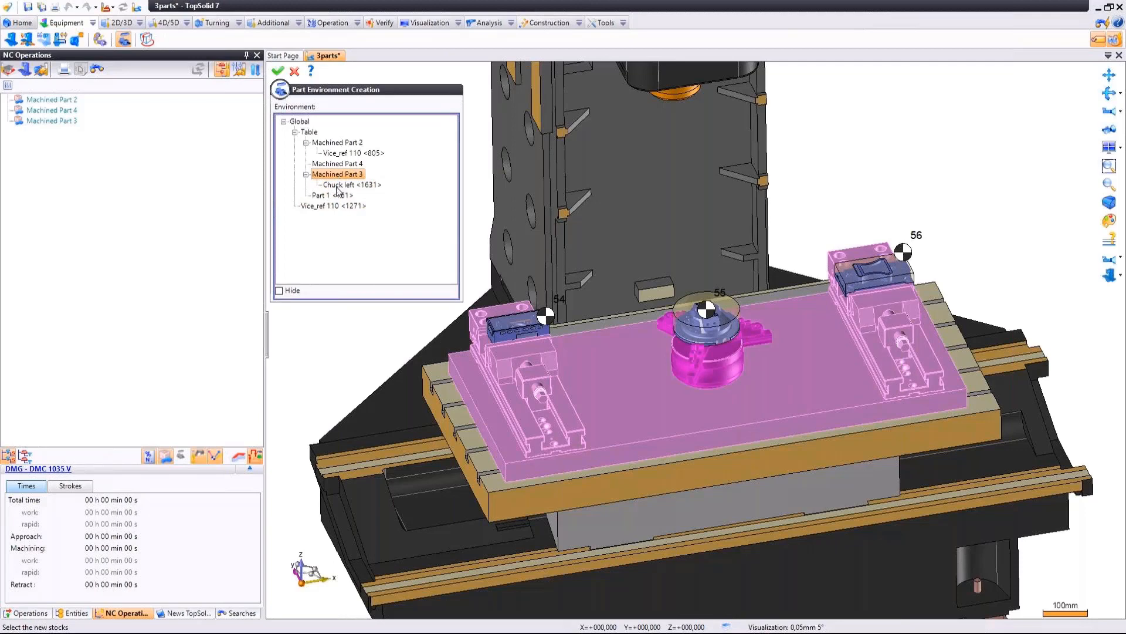
click(328, 196)
click(322, 206)
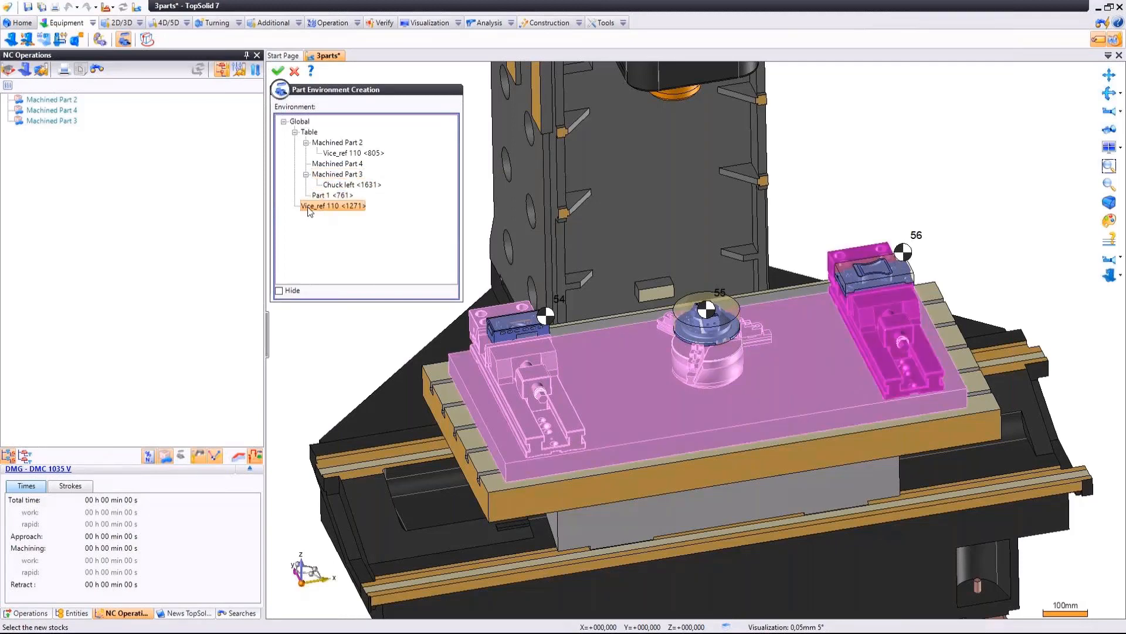
drag(339, 168, 336, 168)
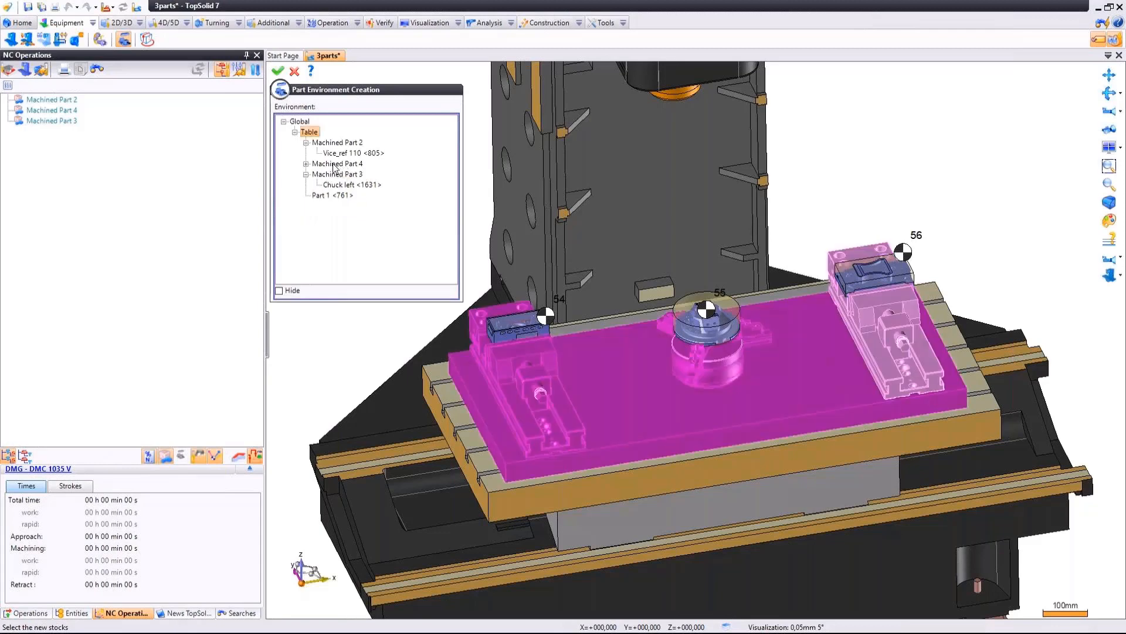
click(306, 163)
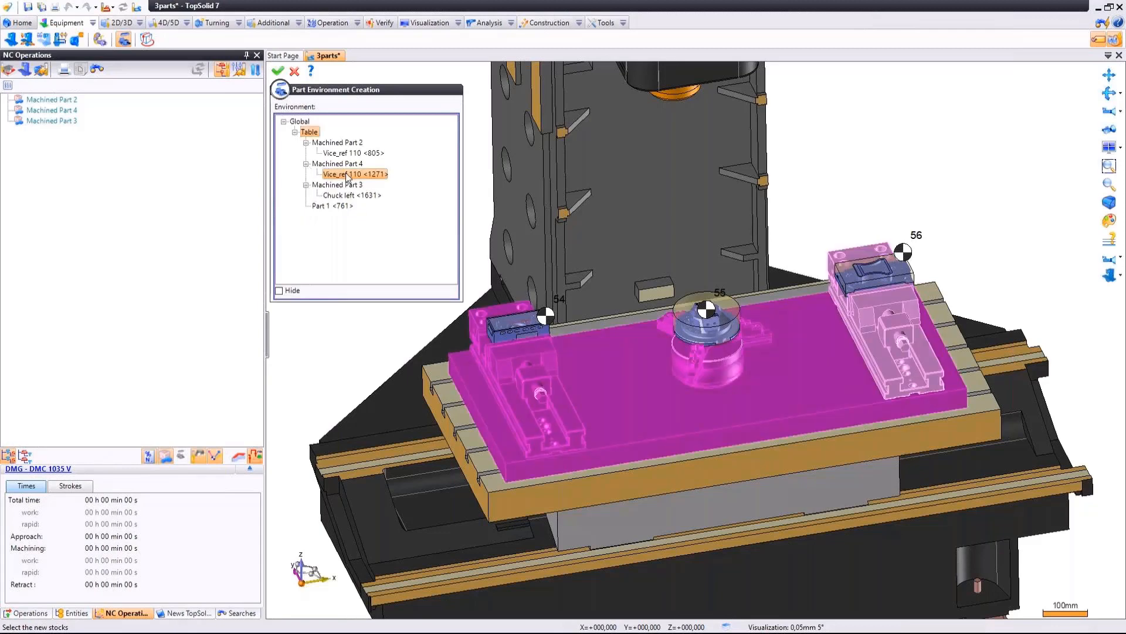
click(340, 185)
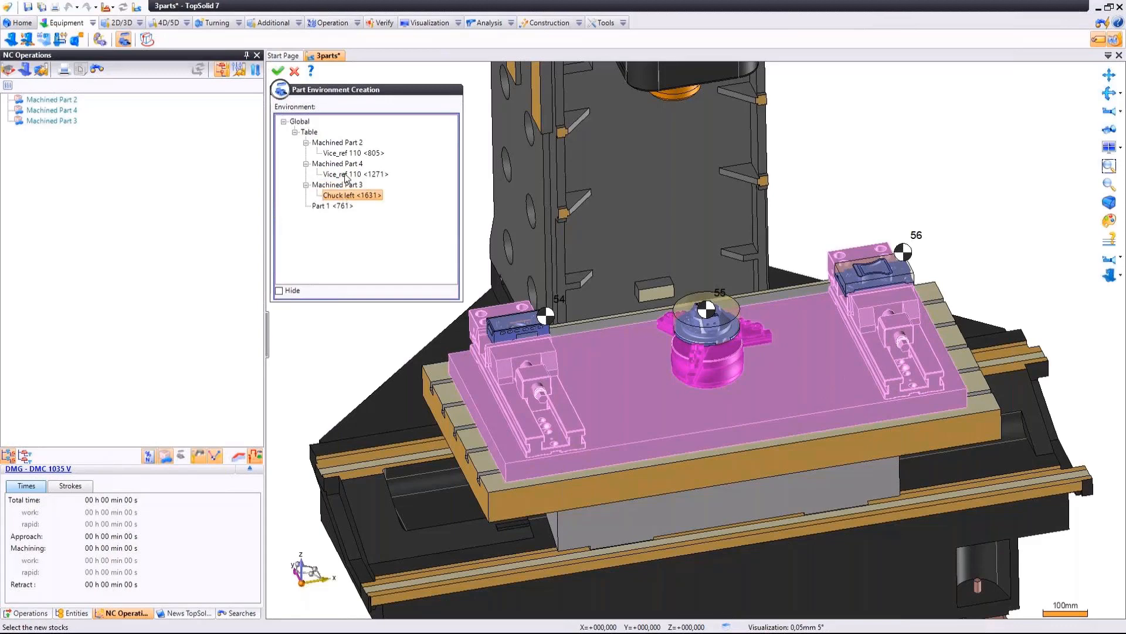
click(347, 175)
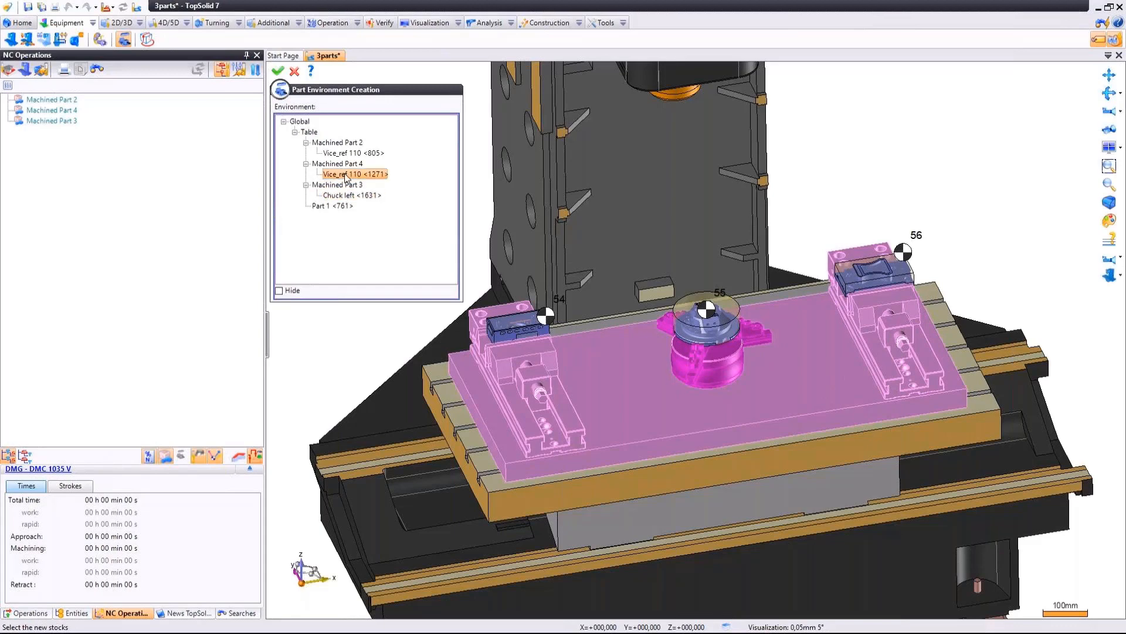
click(295, 133)
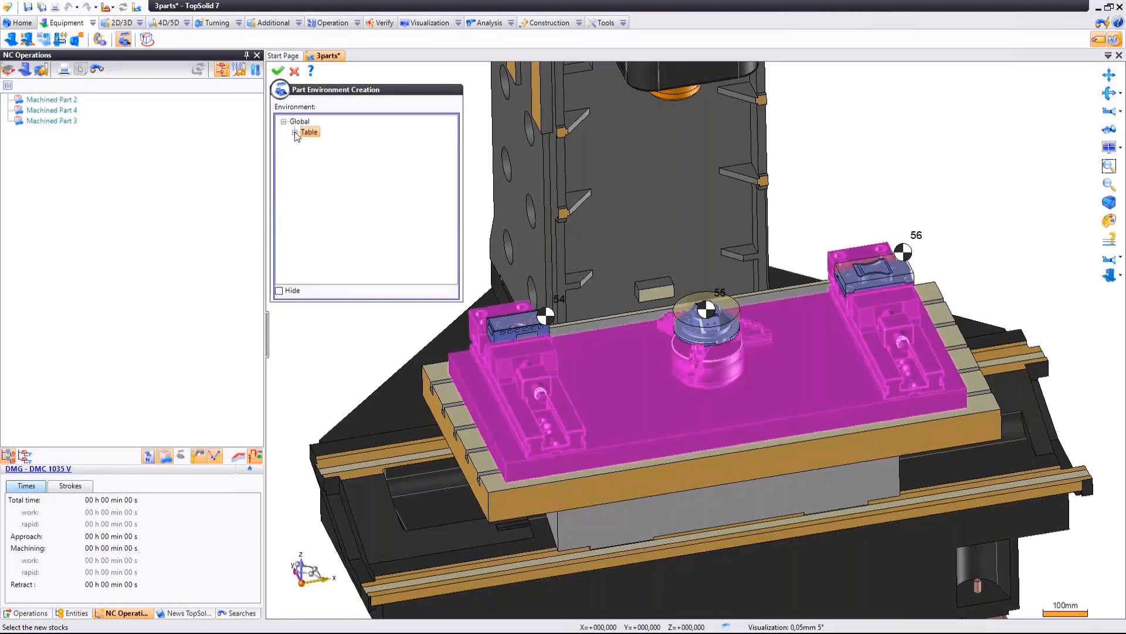
click(295, 132)
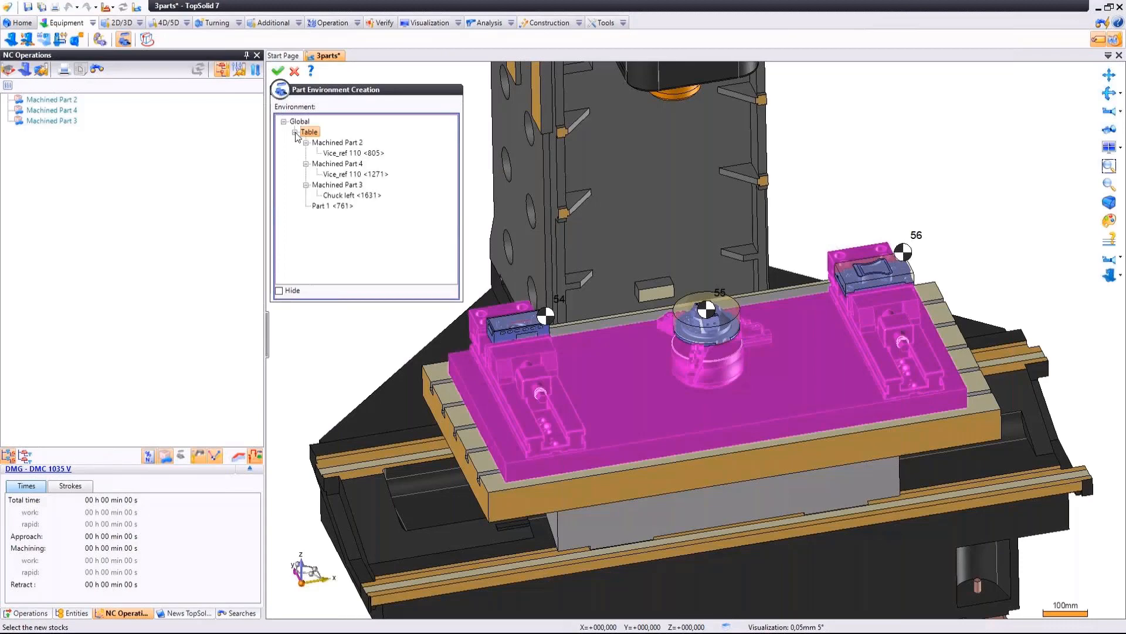